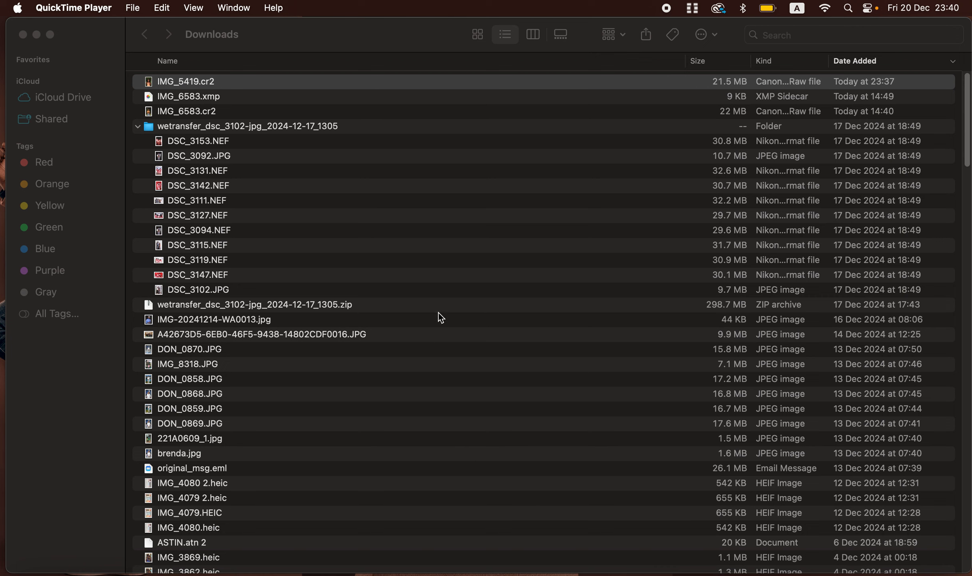
Open IMG_5419.cr2 with Adobe Photoshop 2025 (default).
right_click(229, 84)
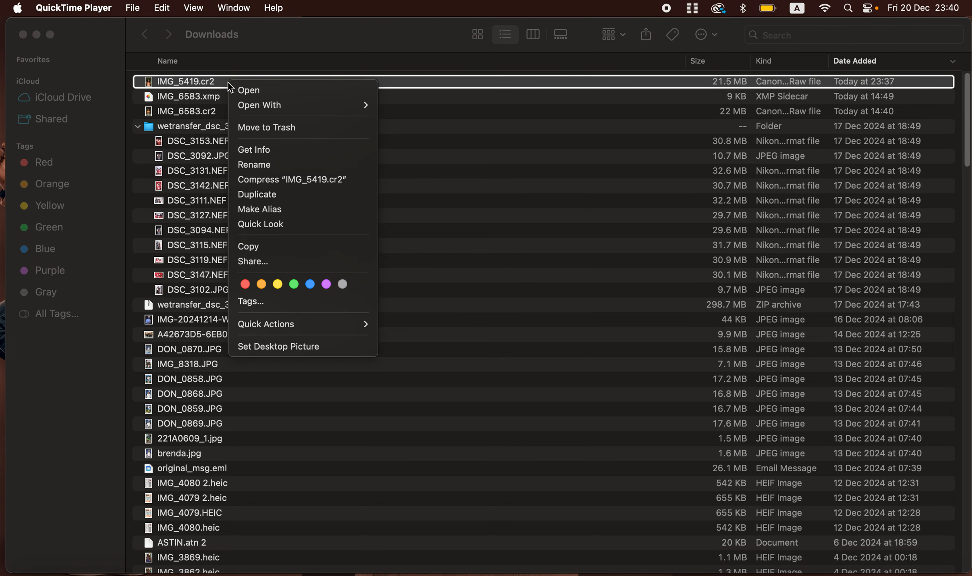
mouse_move(283, 109)
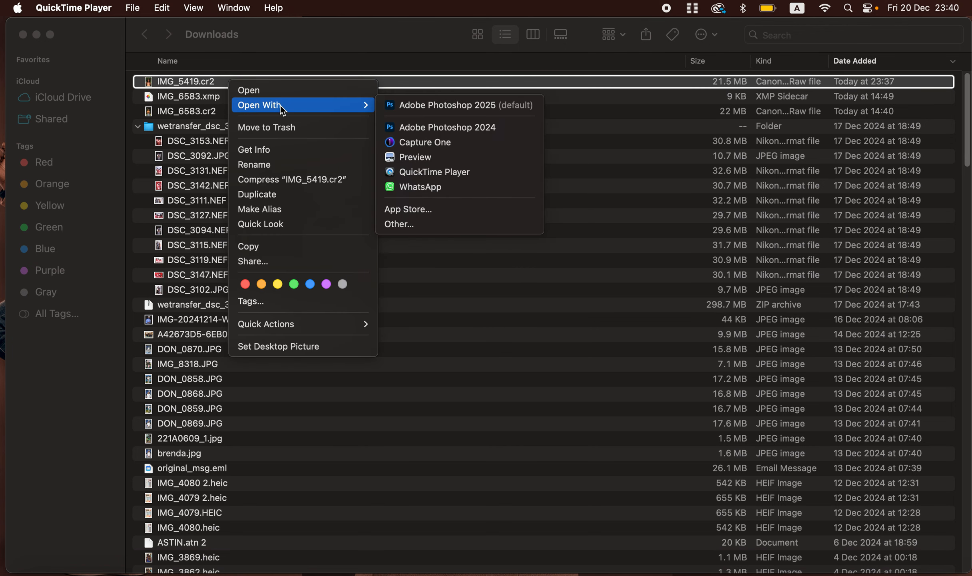
click(473, 107)
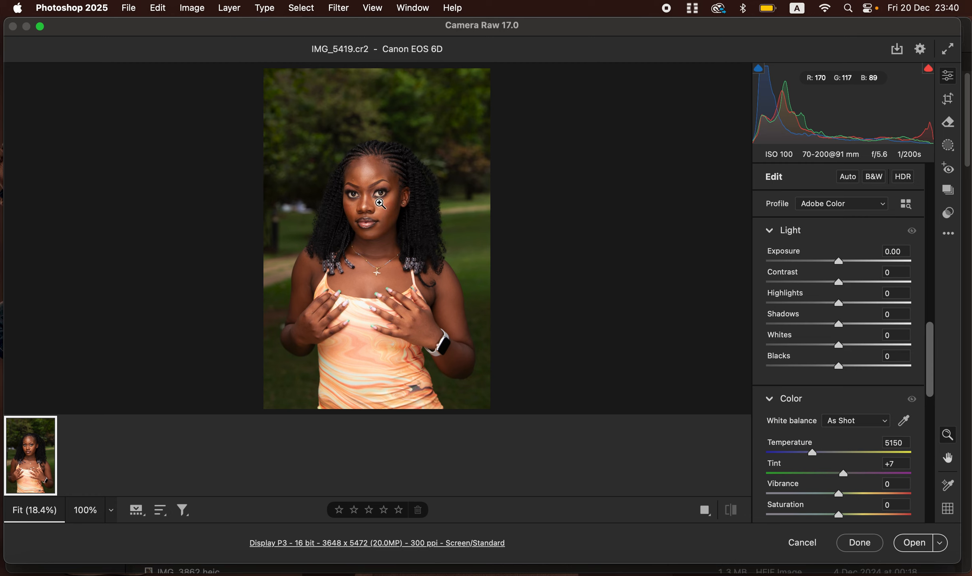
Set Highlights to -41, Shadows +28, Whites -28, Contrast +9, Blacks -4 and Exposure +0.15.
drag(838, 303, 809, 307)
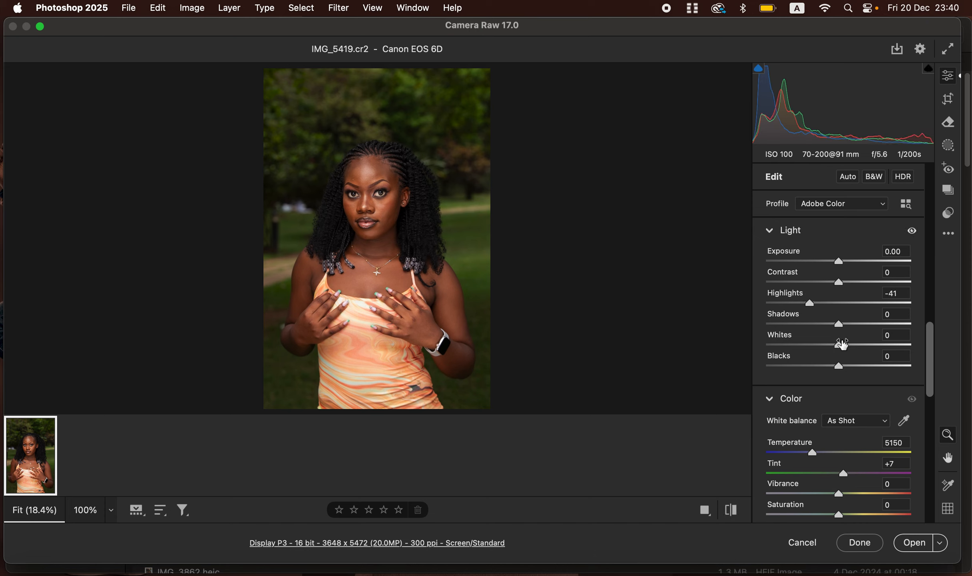
drag(839, 345, 858, 325)
drag(840, 283, 847, 281)
drag(839, 366, 836, 366)
drag(840, 261, 843, 267)
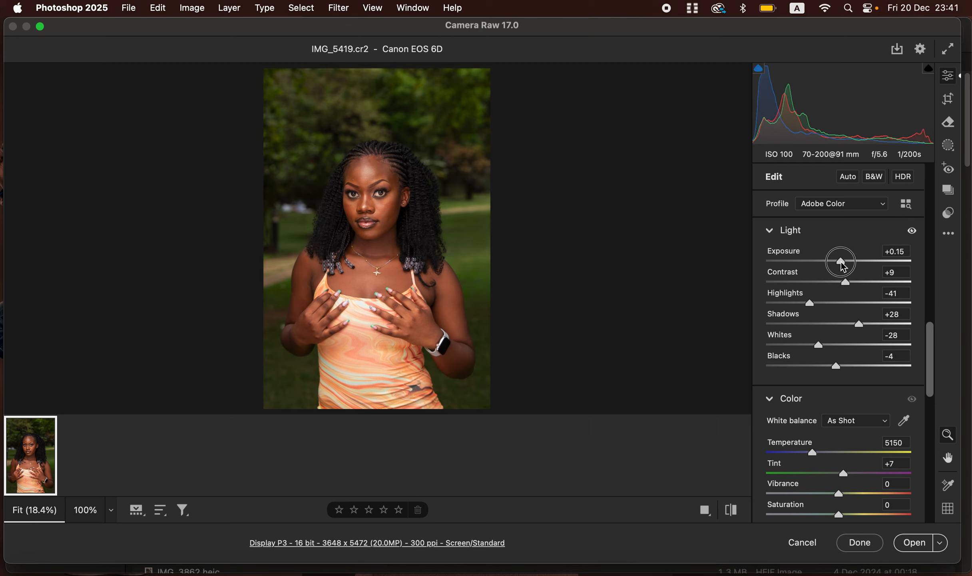
Toggle the before/after comparison view to compare the edit with the original.
click(732, 511)
click(732, 511)
In the Color Mixer, try the Greens hue at both extremes and reset it to 0.
drag(929, 373, 937, 325)
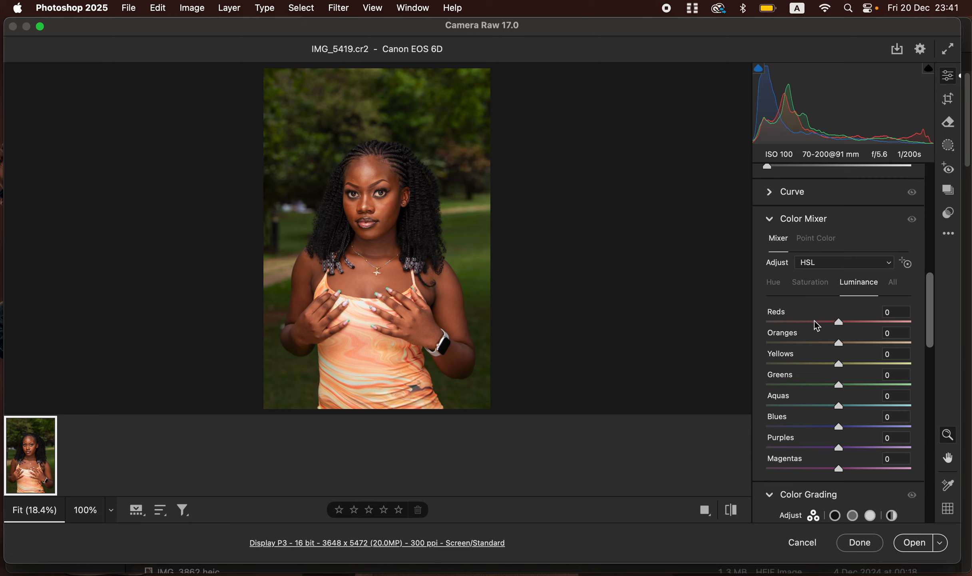
click(779, 288)
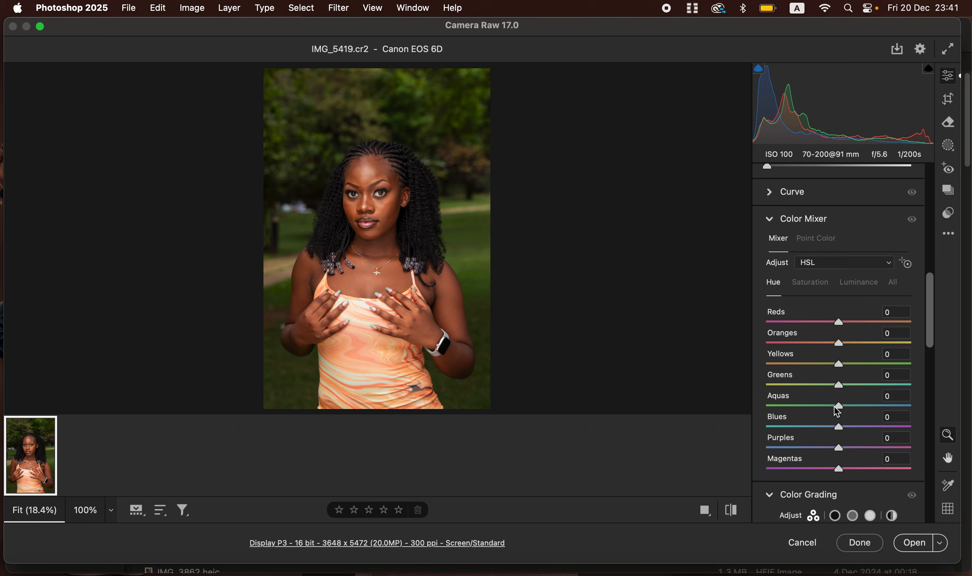
drag(839, 386, 887, 384)
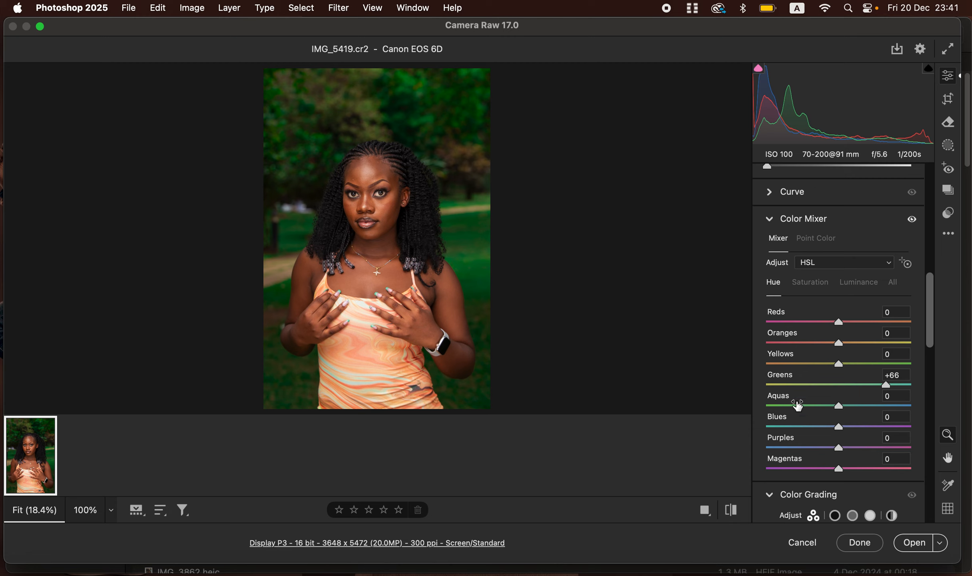
drag(887, 386, 782, 381)
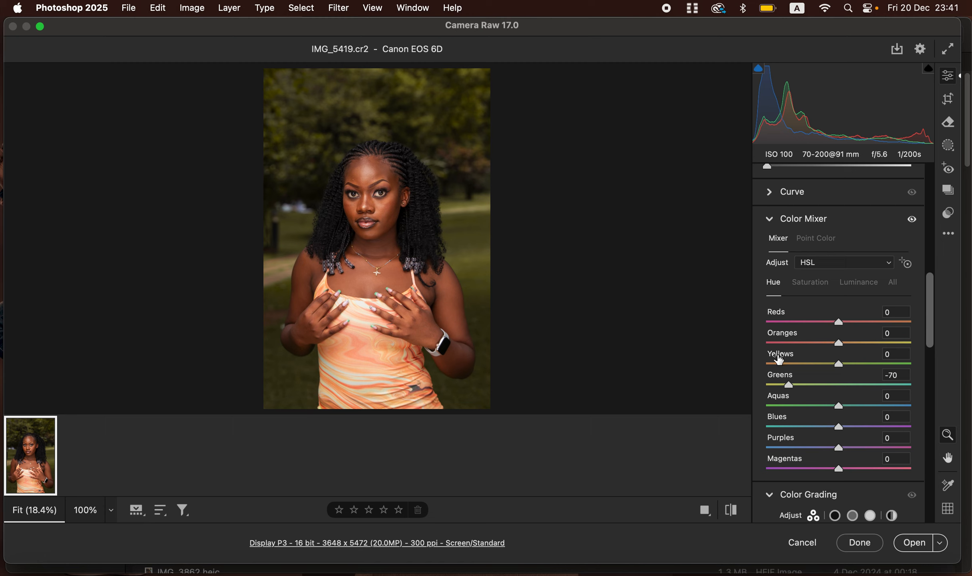
double_click(791, 385)
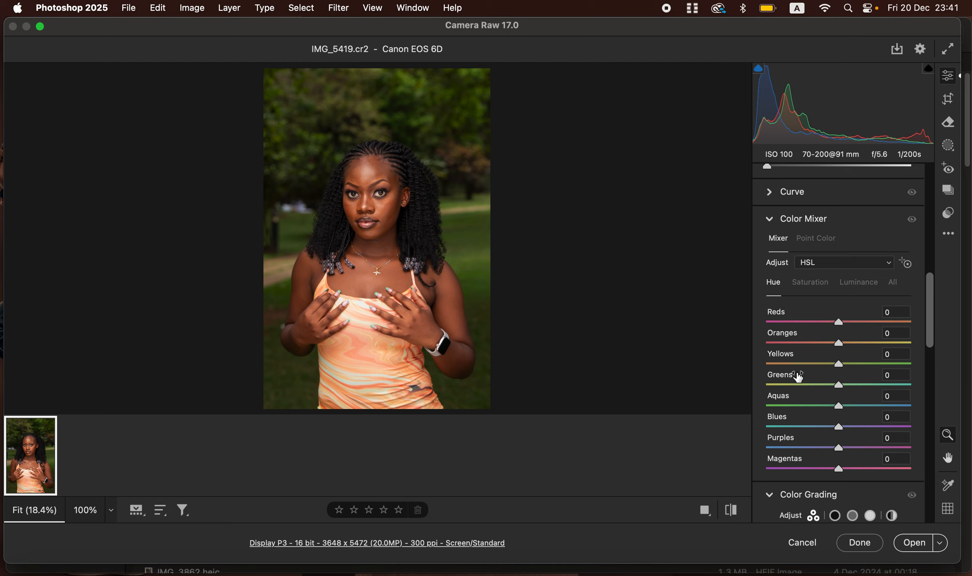
Try the Greens saturation at +100 and -100, then reset it to 0.
click(814, 284)
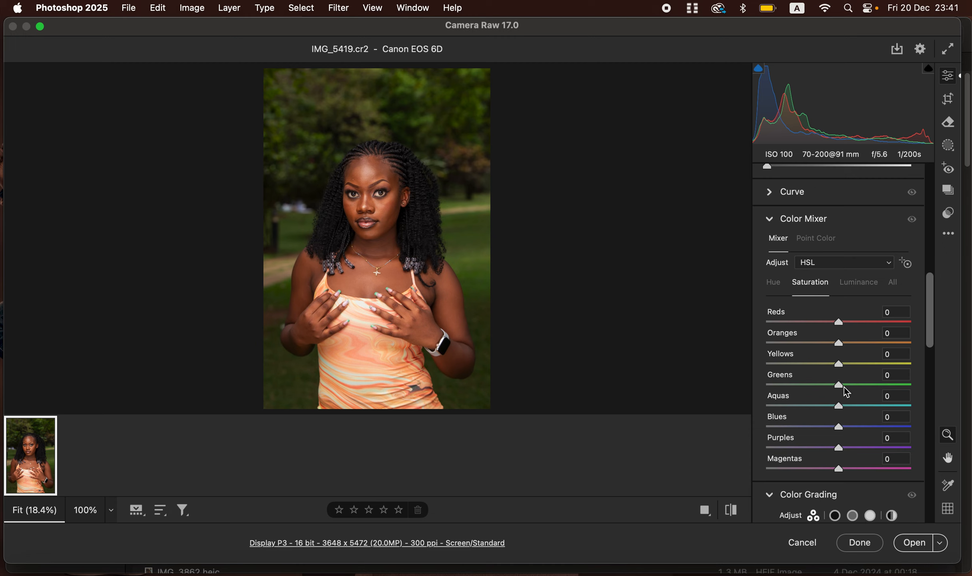
drag(844, 386, 921, 382)
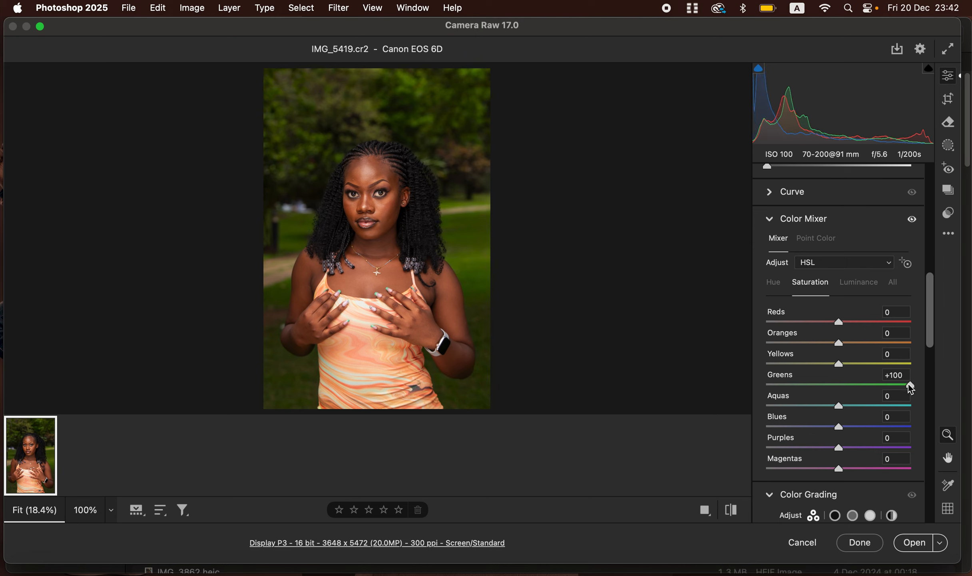
drag(909, 385, 761, 398)
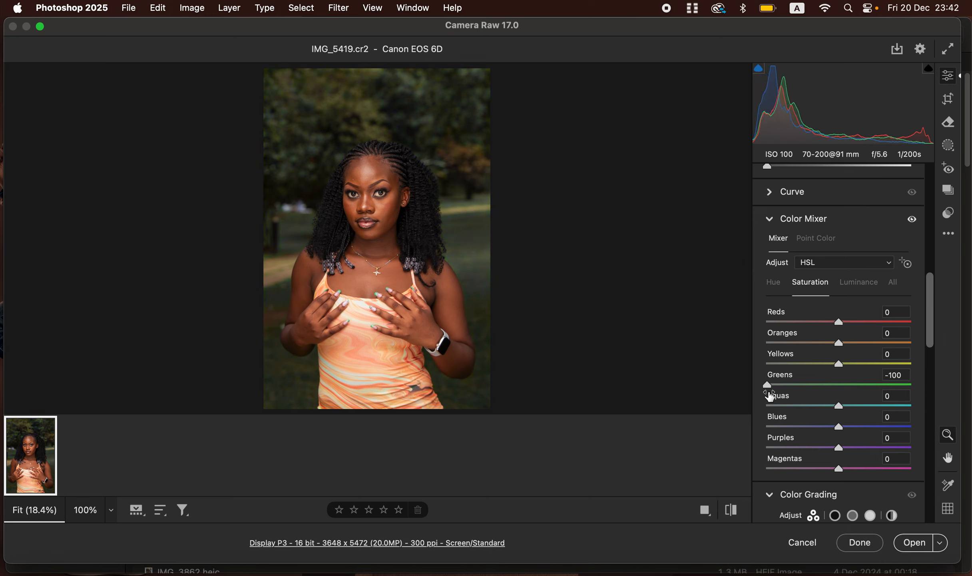
double_click(769, 385)
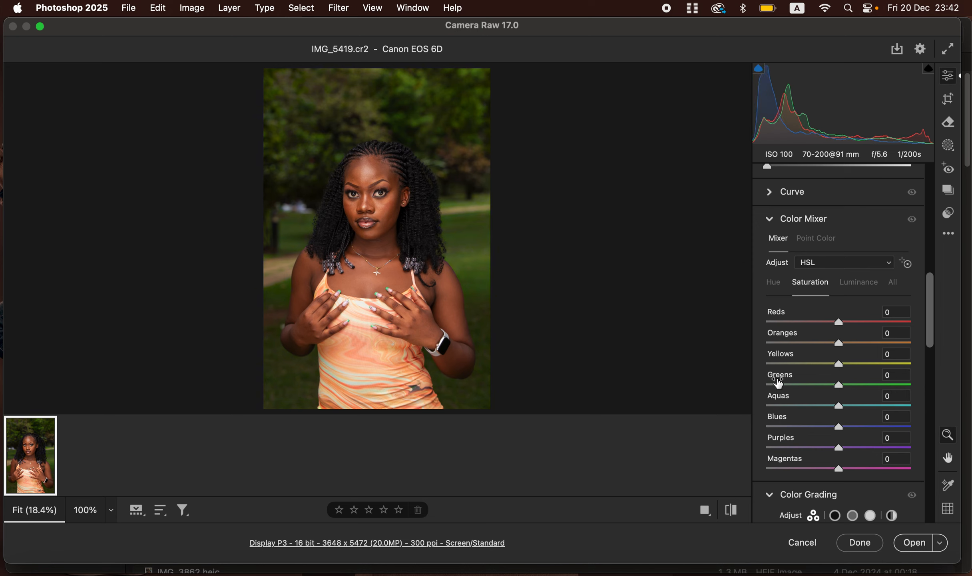
Try the Greens luminance at +100, then reset it to 0.
click(859, 283)
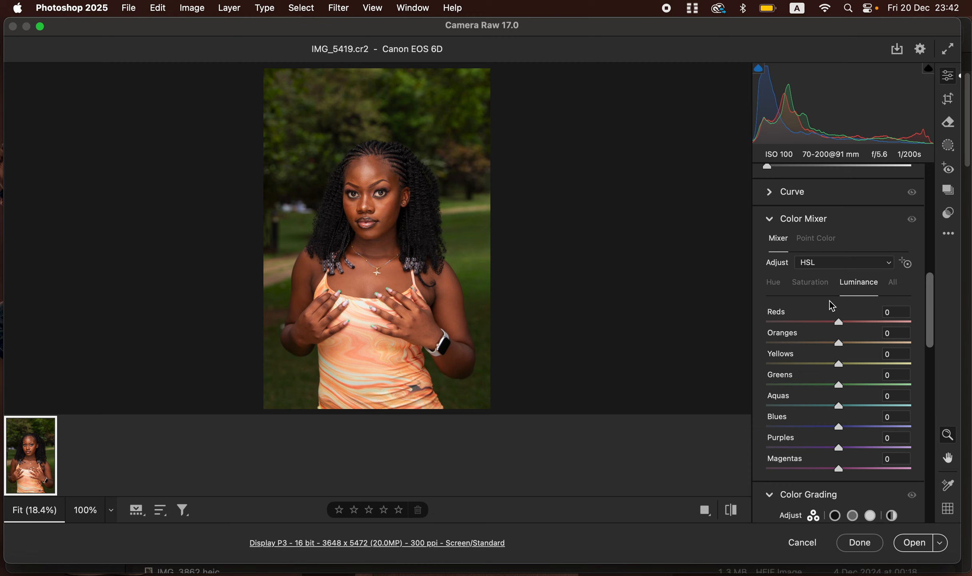
drag(838, 386, 922, 380)
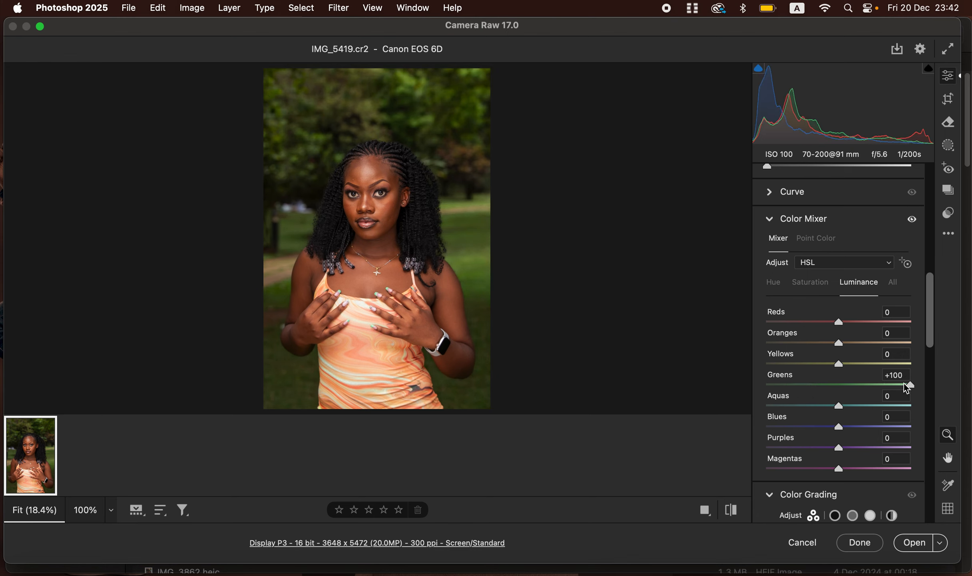
double_click(911, 384)
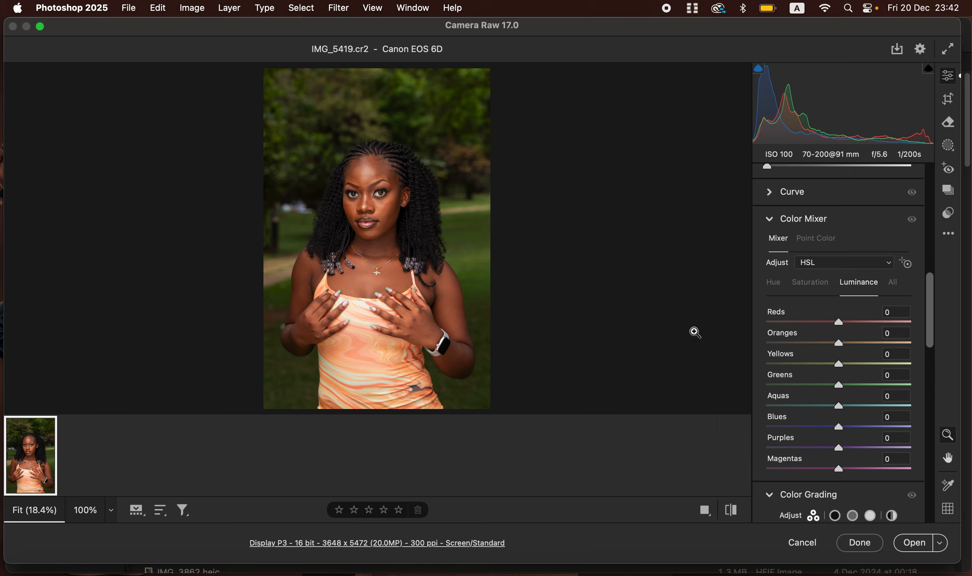
Shift the Greens hue to +74 and push the Yellows hue towards green.
click(779, 284)
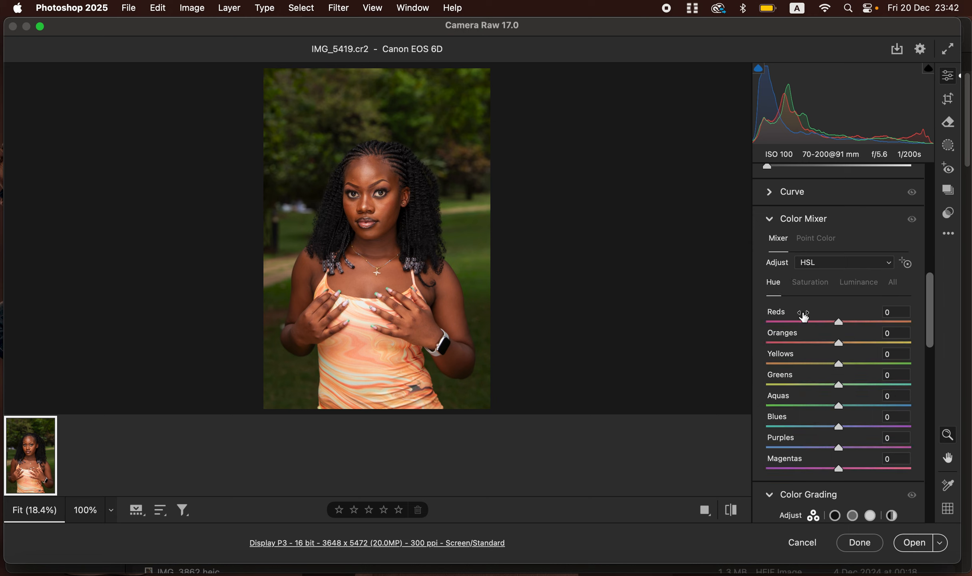
drag(840, 386, 893, 393)
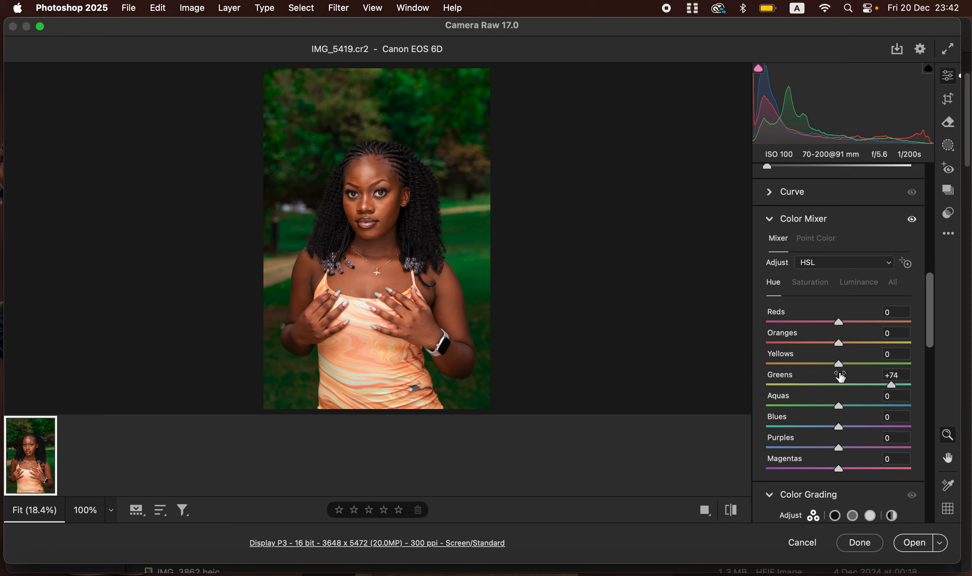
drag(841, 364, 878, 355)
Lower the Greens saturation to -55 and the Yellows saturation to -10.
click(814, 285)
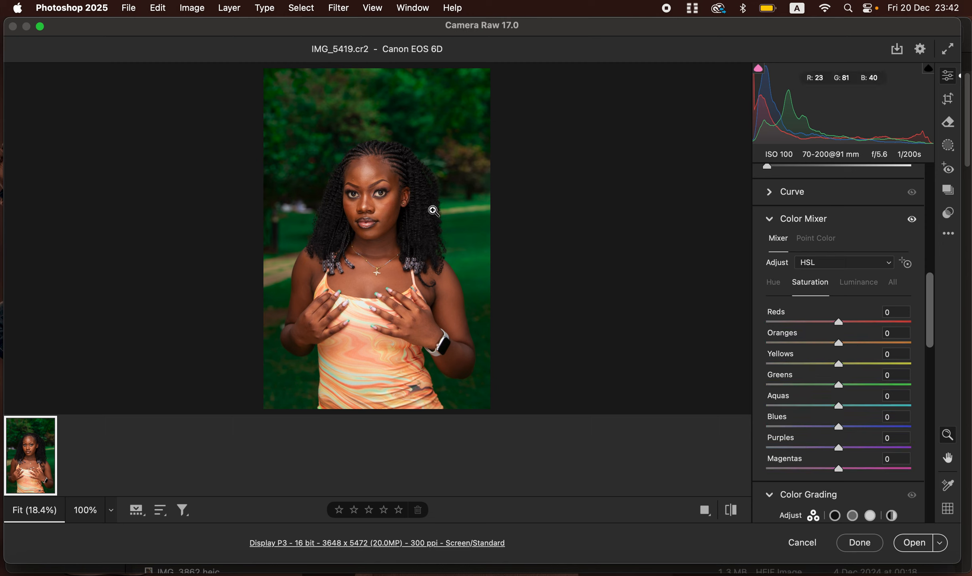
drag(838, 389, 832, 364)
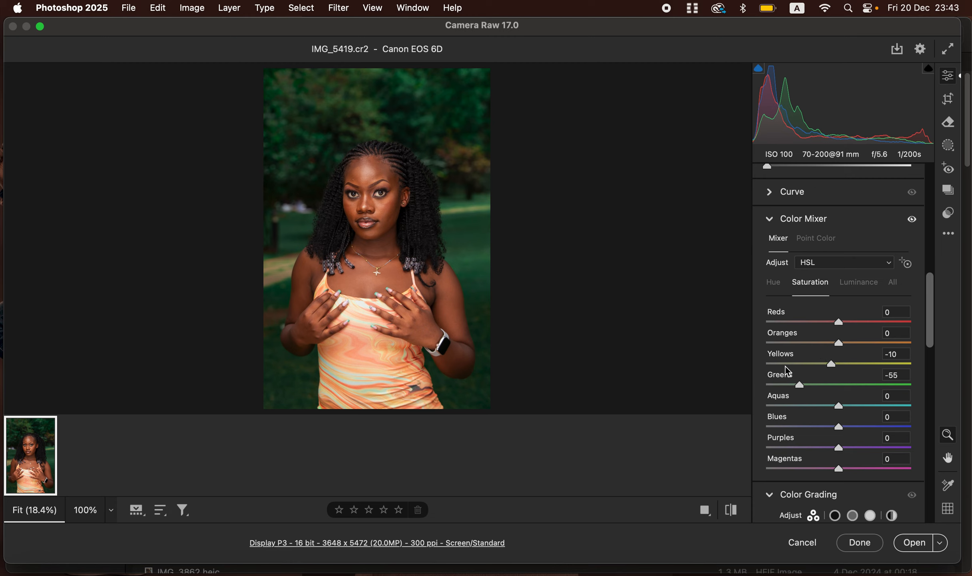
Lower the Oranges luminance to -5 and open the image in Photoshop.
click(863, 283)
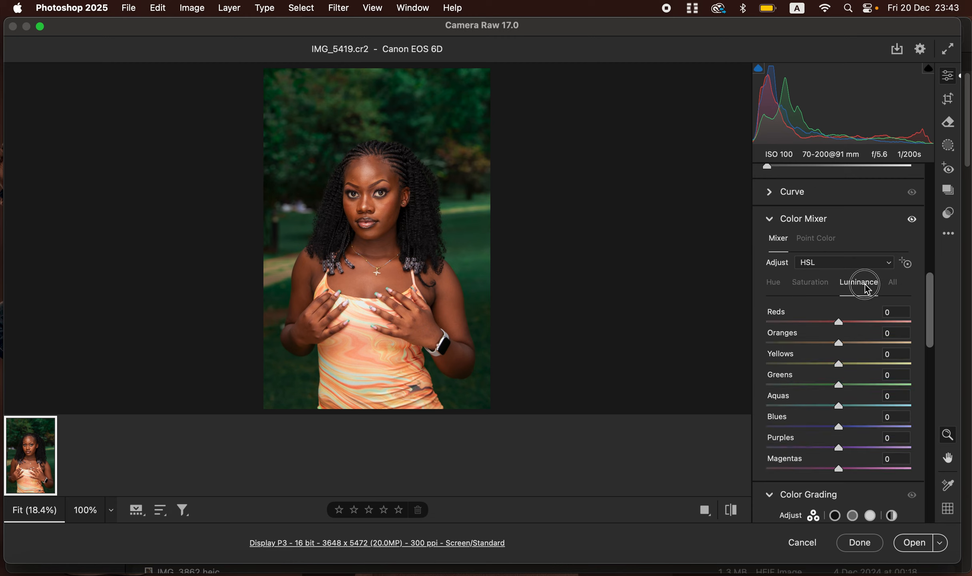
drag(838, 342, 835, 343)
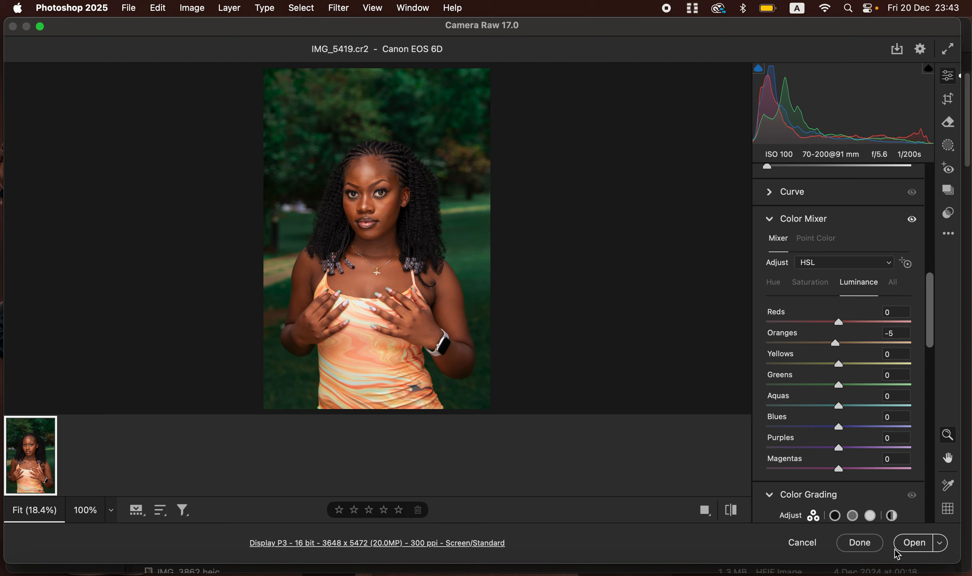
click(913, 547)
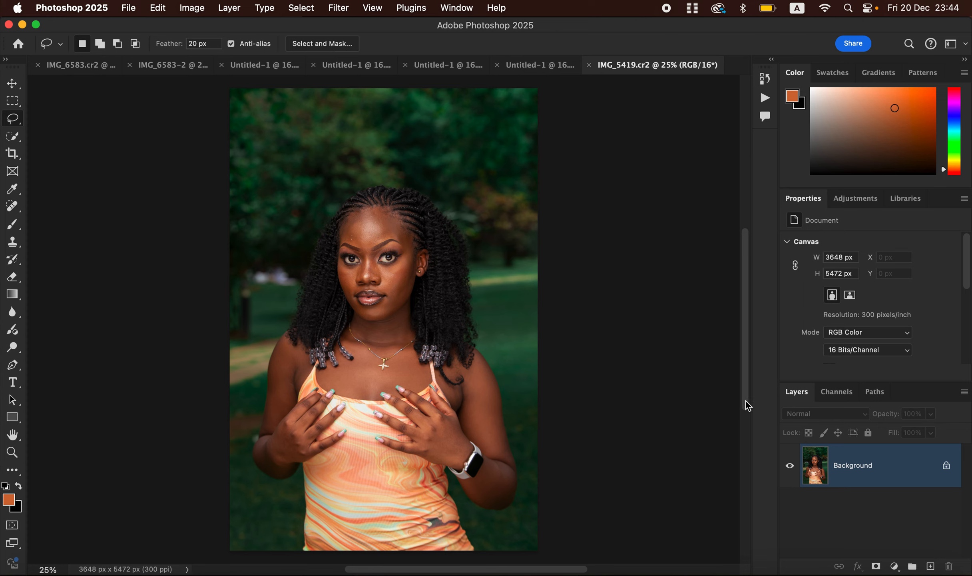
Add a Hue/Saturation adjustment layer and stamp all visible layers into a new merged layer.
click(894, 566)
click(906, 438)
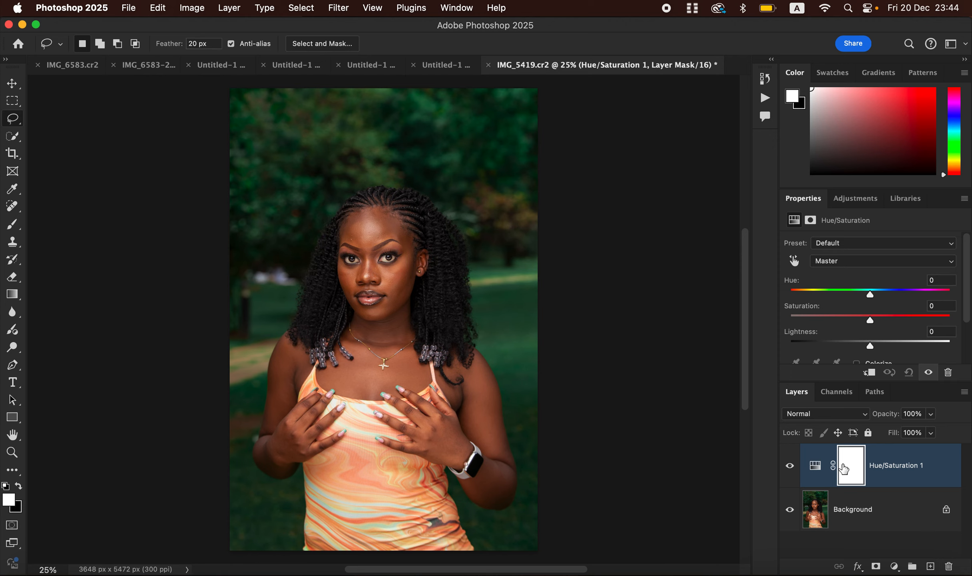
drag(844, 469, 845, 467)
key(alt+shift+super+e)
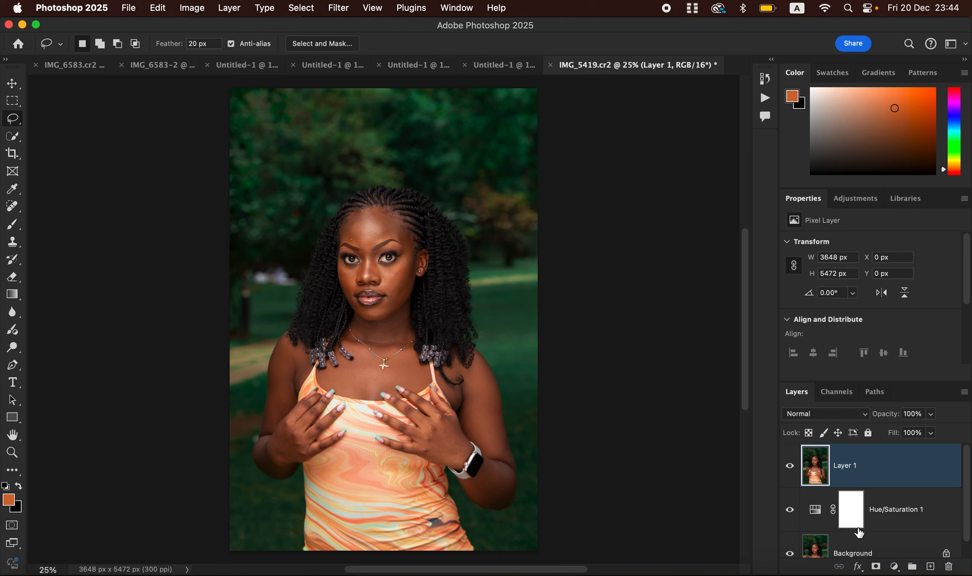
Add a new empty layer on top and set its blend mode to Color.
click(930, 567)
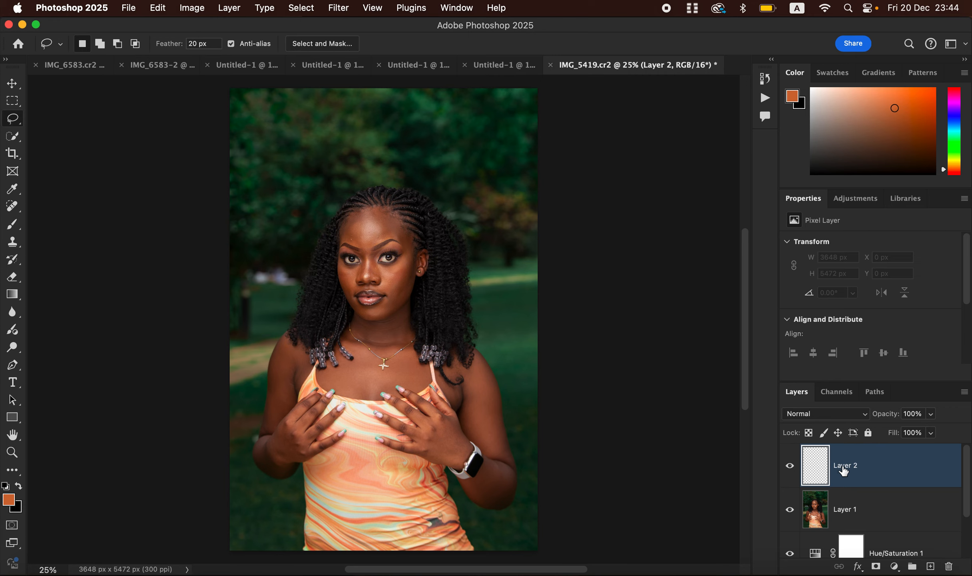
click(827, 420)
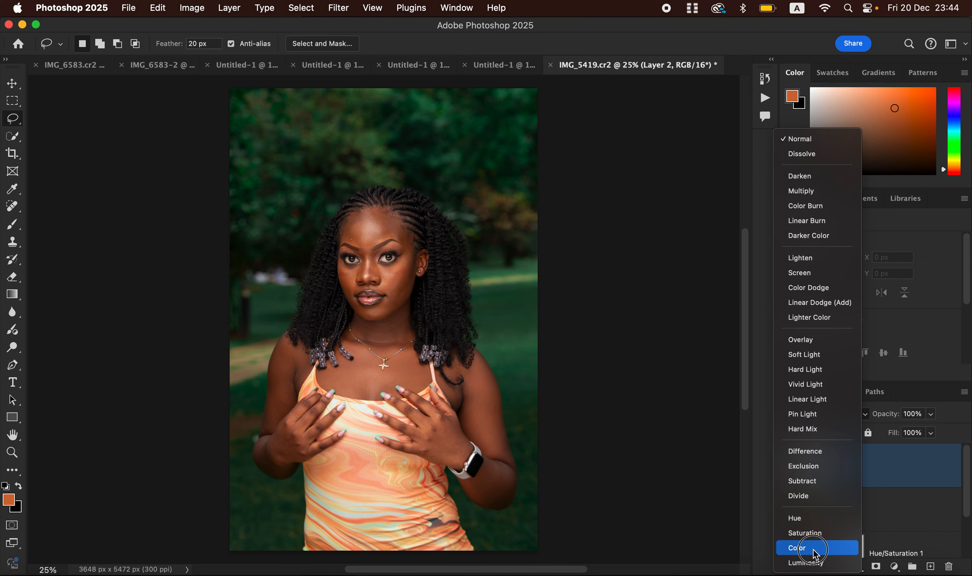
click(811, 547)
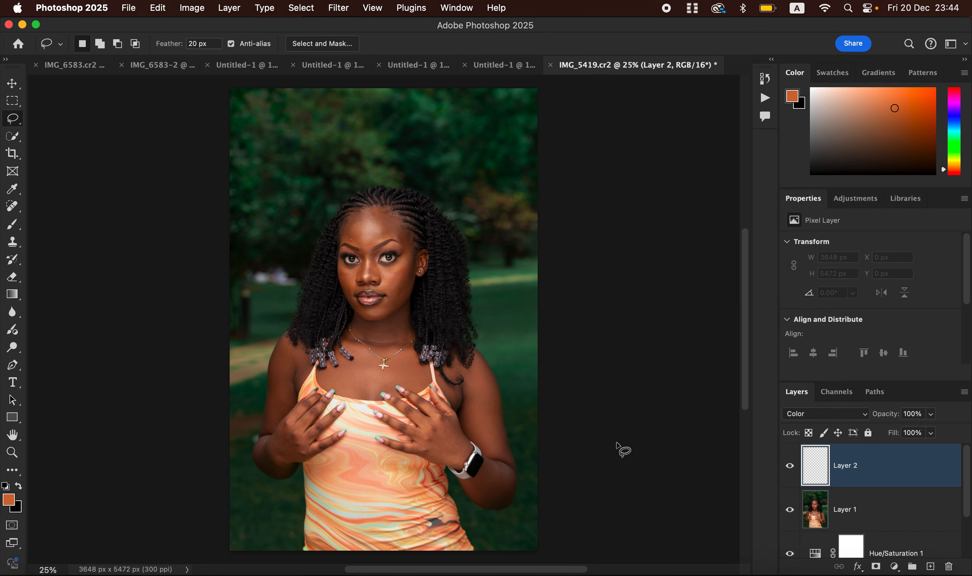
Switch to the Brush tool and open the brush picker to check the soft round brush settings.
click(12, 224)
click(60, 221)
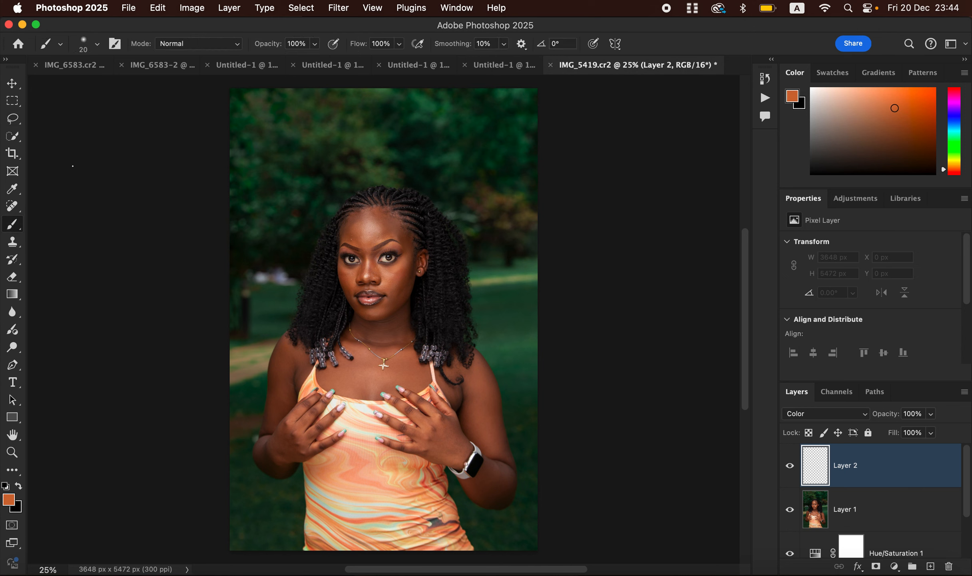
click(97, 44)
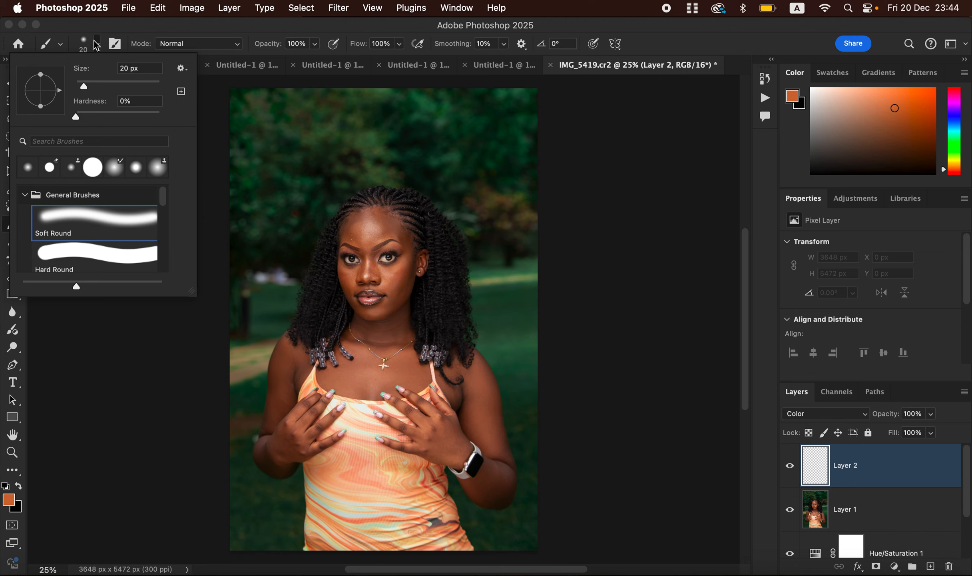
click(119, 46)
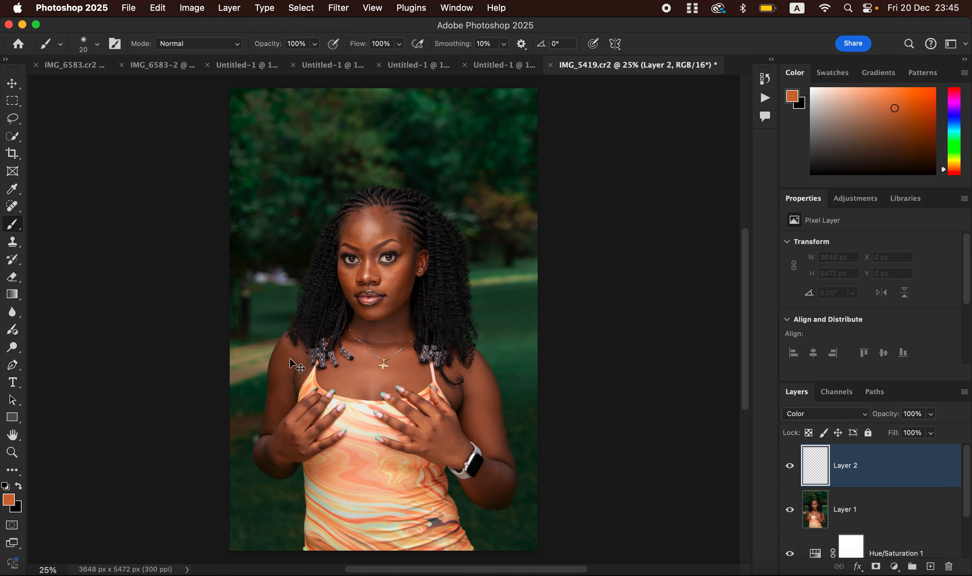
Zoom in on the face and sample a skin tone from the cheek as the foreground colour.
key(super+plus)
key(super+plus)
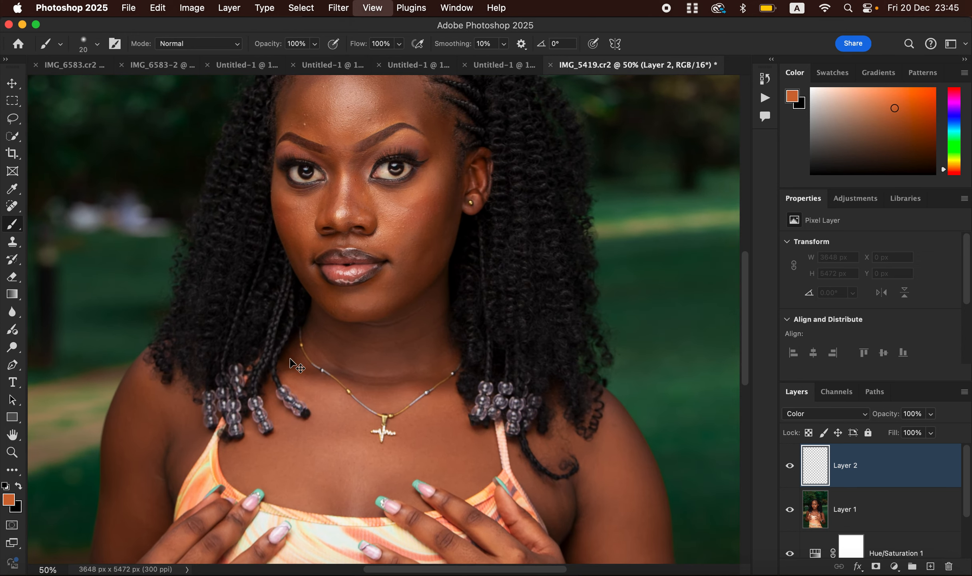
key(super+plus)
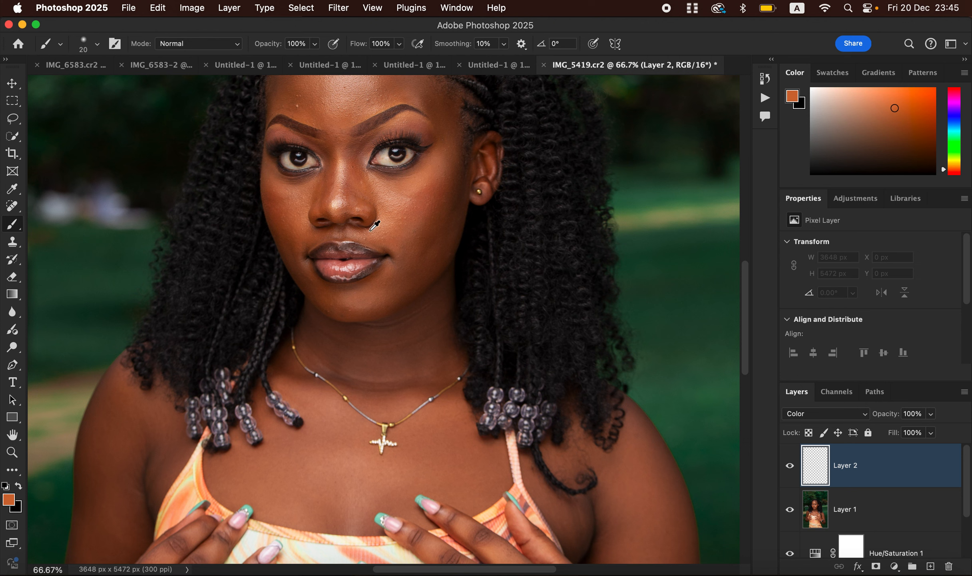
alt+click(290, 220)
drag(289, 220, 291, 216)
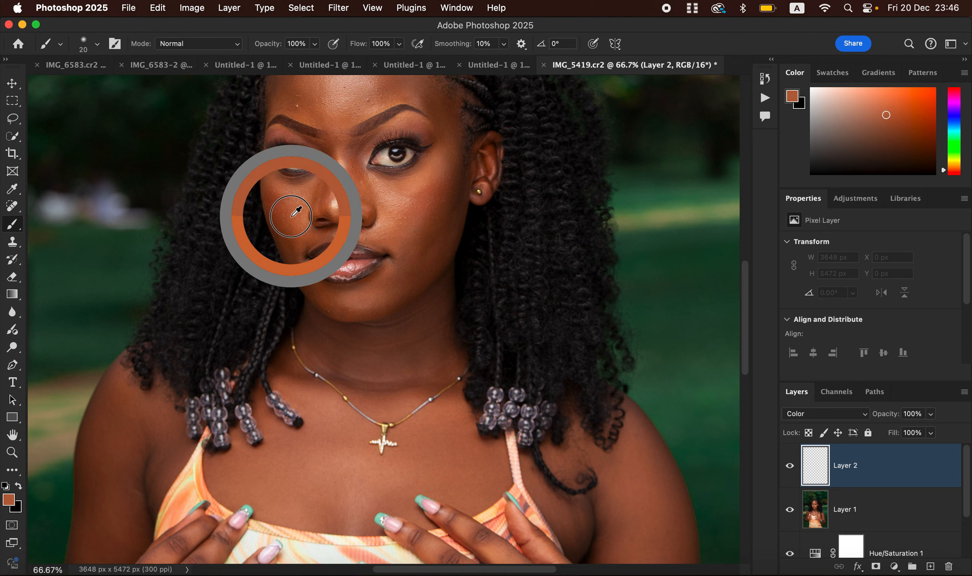
Sample the skin tone from the cheek again as the foreground colour.
drag(291, 216, 294, 216)
alt+click(298, 212)
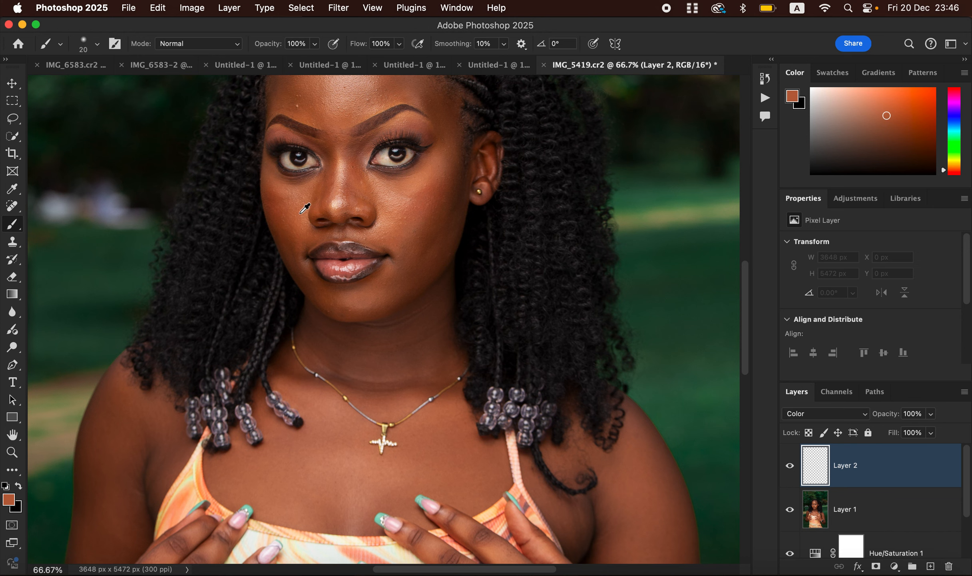
drag(297, 208, 301, 212)
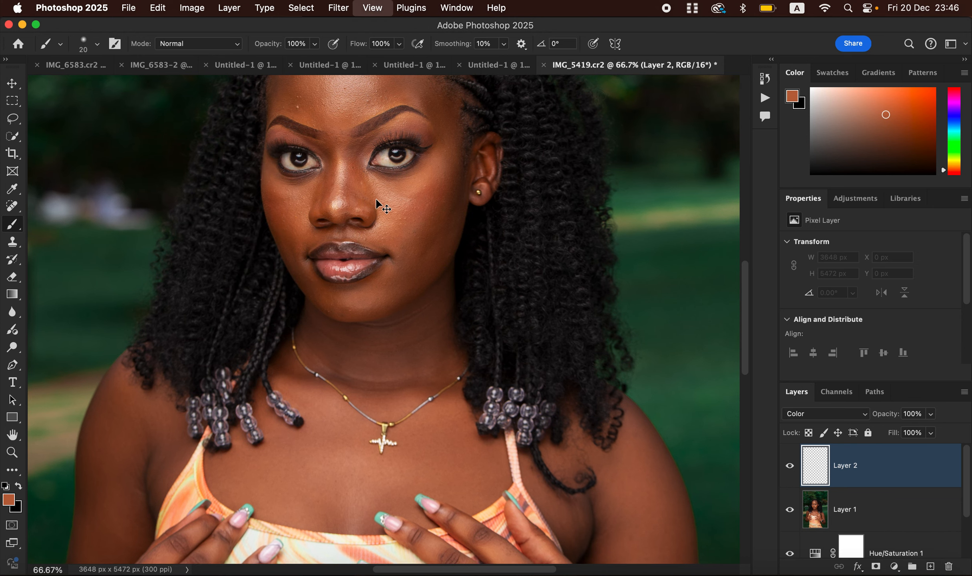
Enlarge the brush to about 500 px and paint the skin colour over the chest, shoulders and arms on the Color layer.
key(super+minus)
key(super+minus)
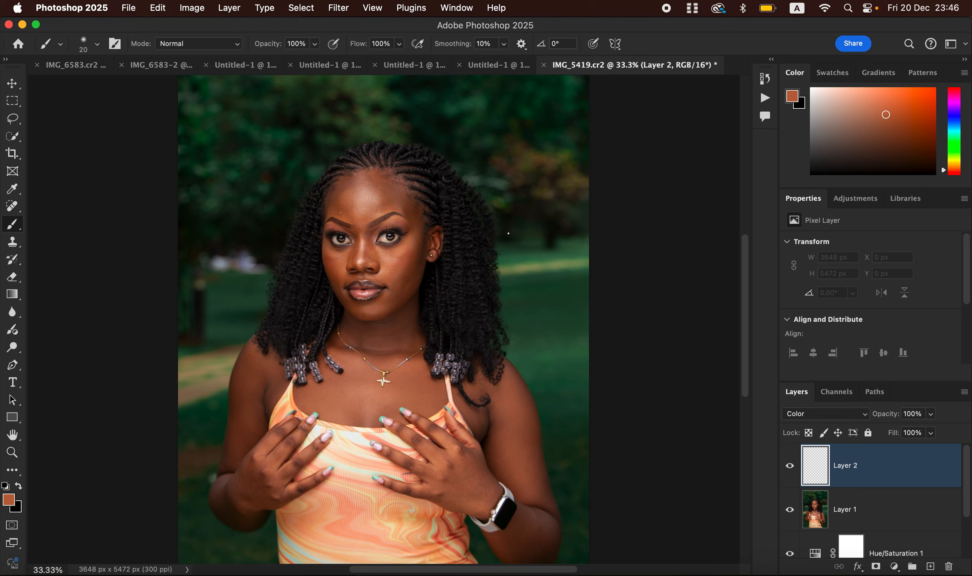
key(bracketright)
key(bracketright)
key(bracketright)
key(bracketright)
key(bracketright)
key(bracketright)
key(bracketright)
key(bracketright)
key(bracketright)
key(bracketright)
key(bracketright)
key(bracketright)
key(bracketright)
key(bracketright)
key(bracketright)
key(bracketright)
key(bracketleft)
key(bracketleft)
key(bracketleft)
key(bracketleft)
key(bracketleft)
key(bracketright)
key(bracketright)
key(bracketright)
key(bracketright)
key(bracketleft)
key(bracketleft)
key(bracketleft)
key(bracketright)
key(bracketright)
key(bracketright)
key(bracketright)
key(bracketright)
key(bracketright)
key(bracketright)
key(bracketright)
click(396, 332)
mouse_move(396, 333)
mouse_down()
mouse_move(362, 350)
mouse_move(354, 336)
mouse_move(389, 394)
mouse_move(412, 384)
mouse_move(394, 346)
mouse_move(412, 381)
mouse_move(326, 386)
mouse_move(346, 373)
mouse_move(346, 351)
mouse_move(364, 375)
mouse_move(377, 366)
mouse_move(398, 398)
mouse_move(412, 395)
mouse_move(388, 351)
mouse_move(387, 325)
mouse_move(357, 364)
mouse_up()
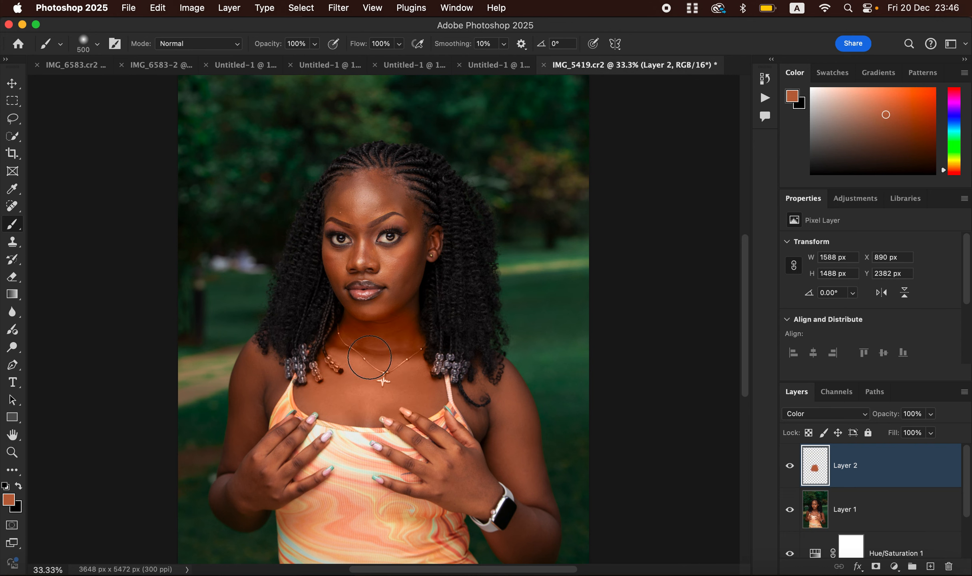
mouse_move(467, 405)
mouse_down()
mouse_move(486, 422)
mouse_move(474, 383)
mouse_move(484, 401)
mouse_move(492, 391)
mouse_move(506, 404)
mouse_move(514, 391)
mouse_move(507, 440)
mouse_move(484, 474)
mouse_move(468, 472)
mouse_move(505, 457)
mouse_move(538, 519)
mouse_move(514, 539)
mouse_move(535, 539)
mouse_move(537, 515)
mouse_move(501, 508)
mouse_up()
mouse_move(445, 479)
mouse_down()
mouse_move(416, 460)
mouse_move(278, 456)
mouse_move(238, 489)
mouse_move(240, 500)
mouse_move(257, 494)
mouse_move(267, 506)
mouse_move(288, 425)
mouse_move(281, 460)
mouse_move(316, 444)
mouse_move(289, 488)
mouse_move(315, 476)
mouse_move(257, 426)
mouse_move(273, 372)
mouse_move(246, 399)
mouse_move(238, 387)
mouse_move(220, 501)
mouse_move(262, 496)
mouse_up()
key(bracketleft)
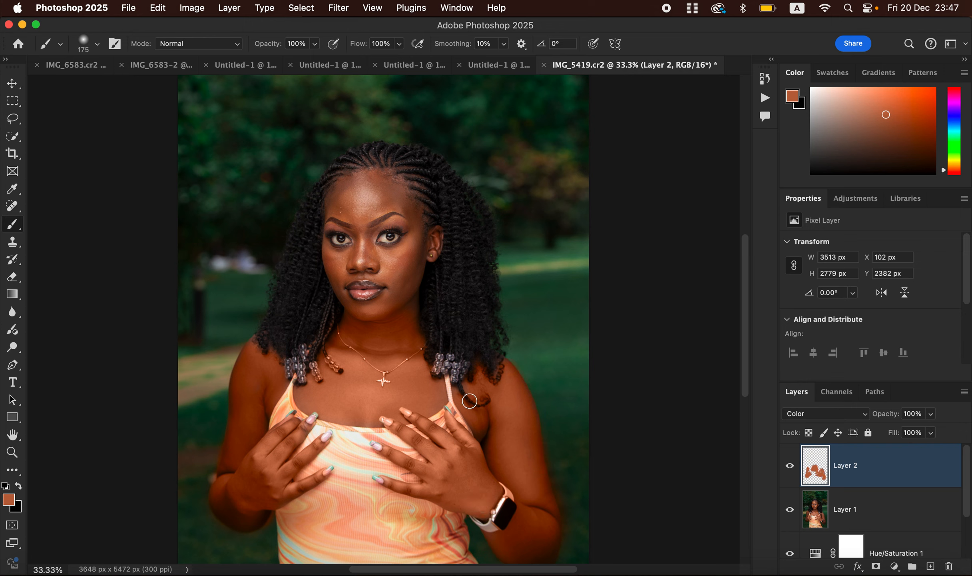
Paint the sampled skin colour over the face, neck and hands with a smaller soft brush.
mouse_move(365, 199)
mouse_down()
mouse_move(379, 177)
mouse_move(397, 200)
mouse_move(340, 208)
mouse_move(366, 246)
mouse_move(339, 262)
mouse_move(327, 251)
mouse_move(345, 269)
mouse_move(414, 242)
mouse_move(408, 205)
mouse_move(414, 262)
mouse_move(425, 241)
mouse_move(428, 258)
mouse_move(406, 284)
mouse_move(392, 284)
mouse_move(391, 298)
mouse_move(403, 290)
mouse_move(412, 345)
mouse_move(367, 316)
mouse_move(387, 306)
mouse_move(343, 305)
mouse_move(334, 274)
mouse_move(343, 301)
mouse_move(337, 264)
mouse_move(351, 263)
mouse_move(327, 251)
mouse_up()
key(super+equal)
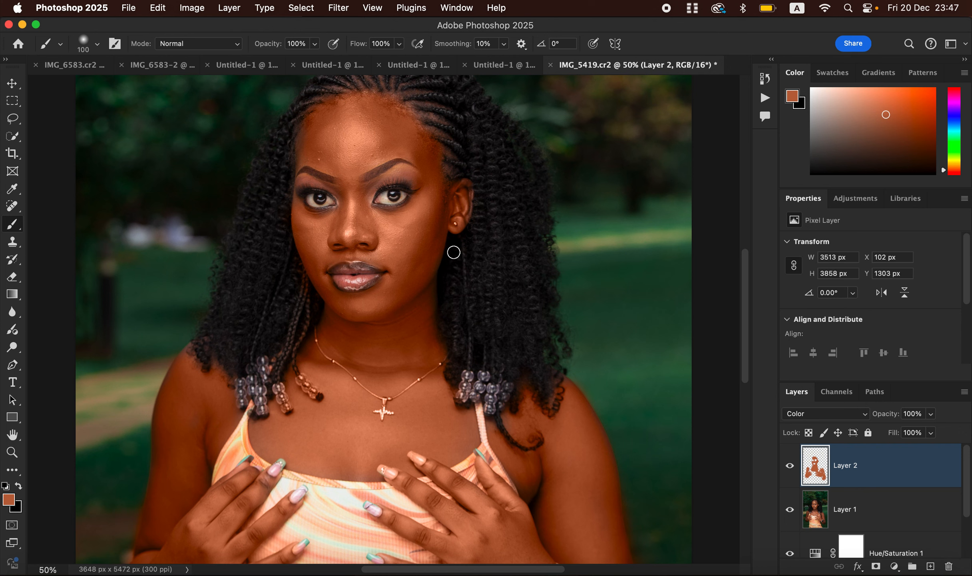
mouse_move(303, 147)
mouse_down()
mouse_move(349, 181)
mouse_move(403, 146)
mouse_move(402, 101)
mouse_move(424, 145)
mouse_move(433, 131)
mouse_move(437, 228)
mouse_move(458, 200)
mouse_move(434, 260)
mouse_move(432, 382)
mouse_up()
drag(295, 207, 310, 219)
mouse_move(333, 259)
mouse_down()
mouse_move(388, 259)
mouse_move(362, 258)
mouse_move(394, 283)
mouse_up()
drag(357, 334, 326, 321)
drag(342, 437, 399, 459)
drag(527, 476, 535, 504)
drag(311, 157, 310, 128)
drag(391, 301, 422, 328)
drag(197, 508, 152, 535)
key(super+minus)
key(super+minus)
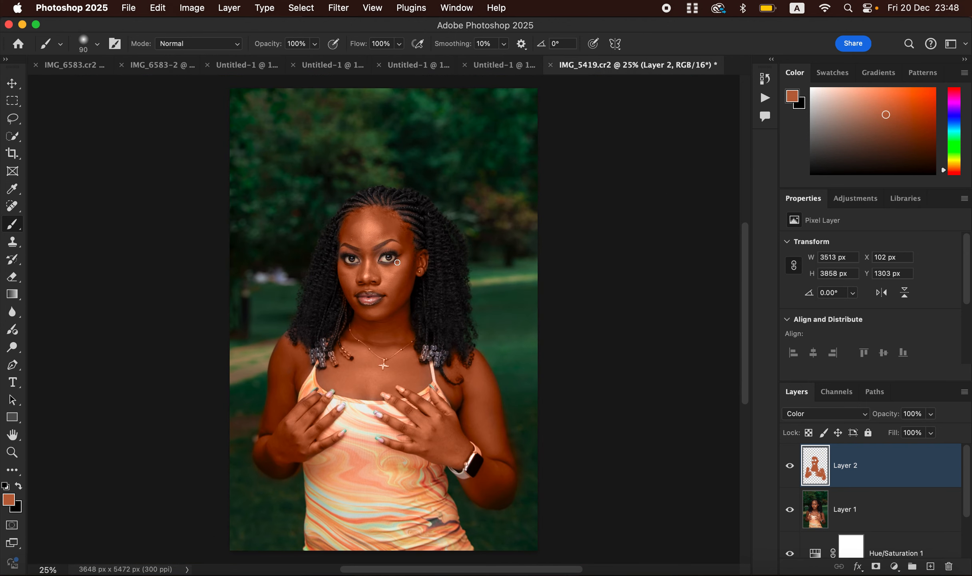
key(super+plus)
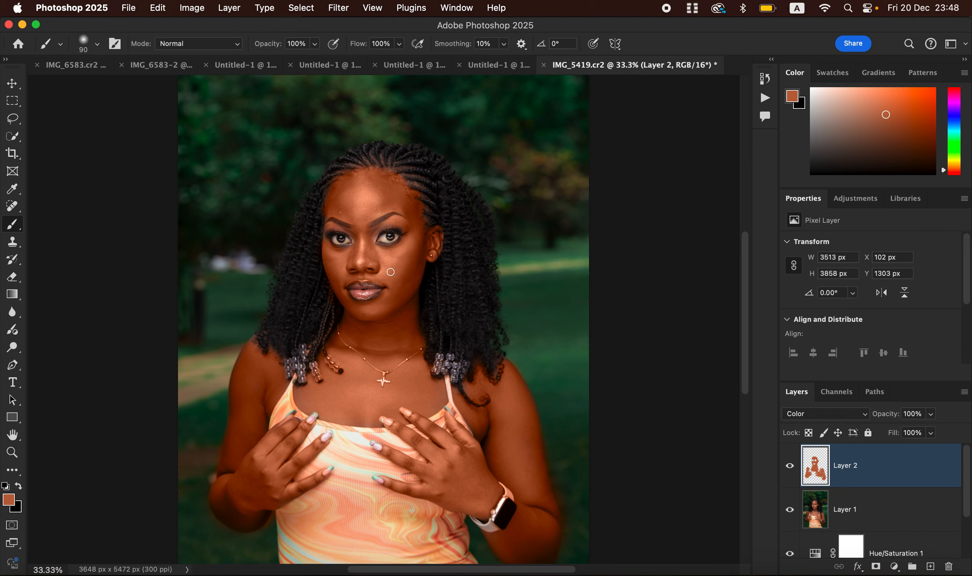
Switch to the Eraser in Brush mode and lower its hardness to make it fully soft.
click(17, 280)
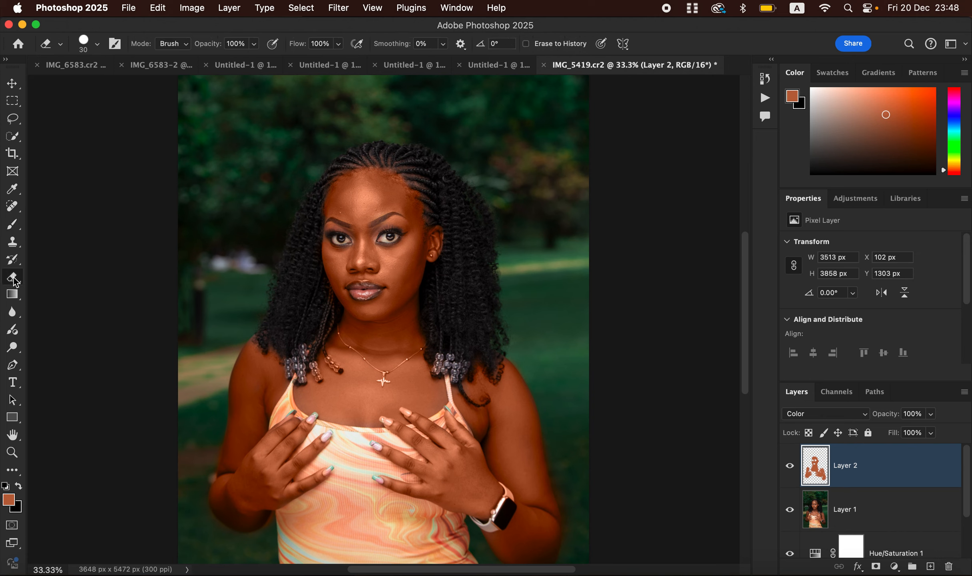
click(183, 44)
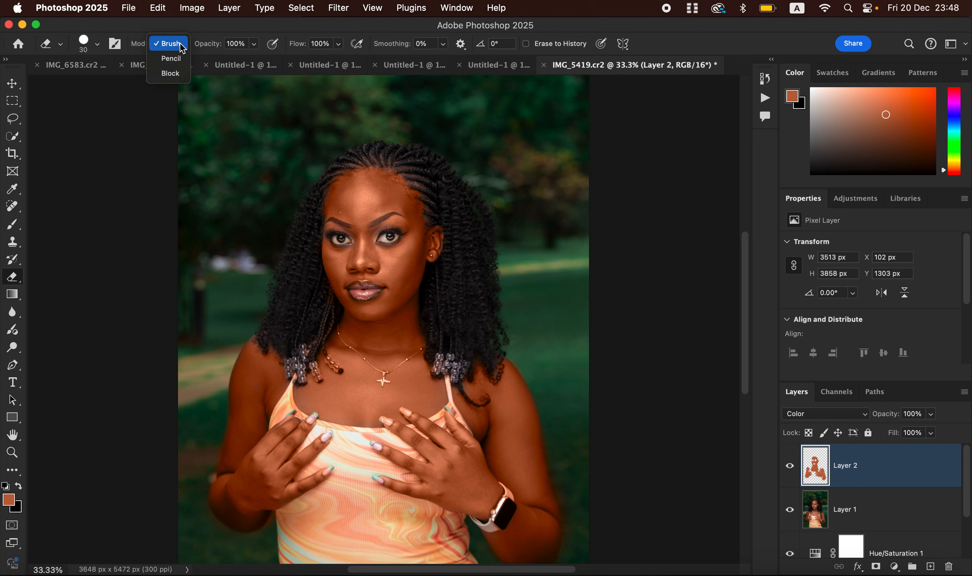
click(183, 48)
click(97, 46)
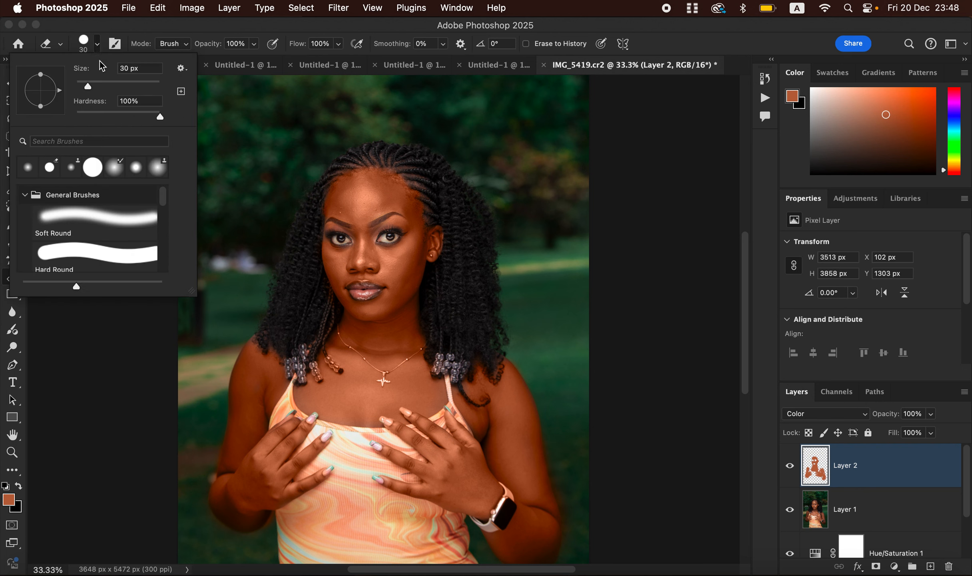
drag(155, 118, 66, 117)
click(98, 47)
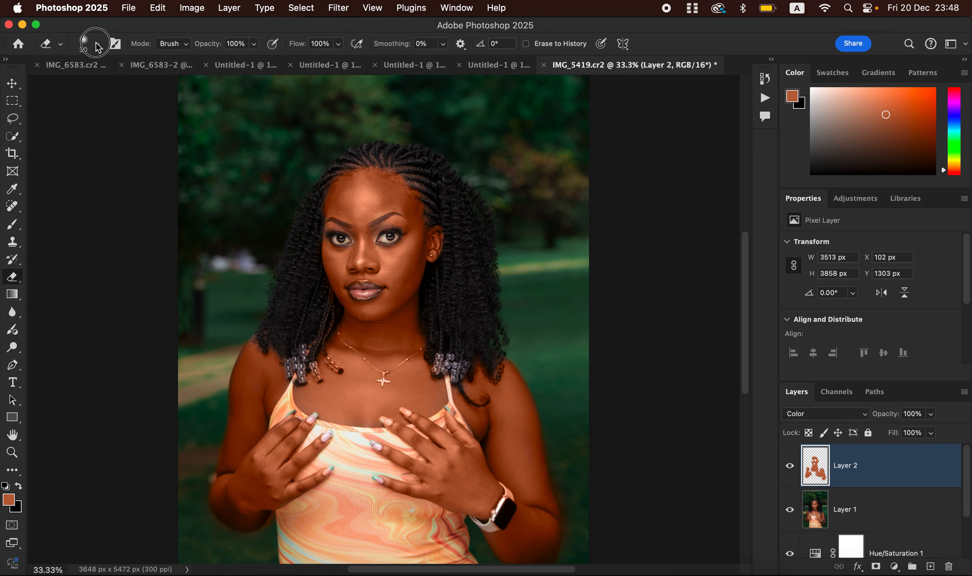
click(186, 44)
click(186, 44)
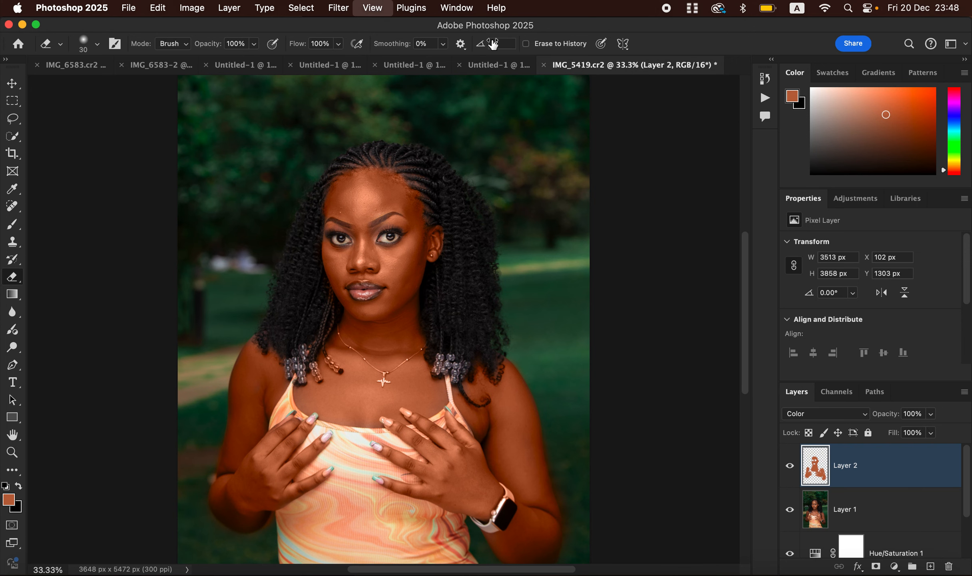
Enlarge the eraser and erase the skin colour from the hair and hair beads around the shoulders.
key(super+equal)
key(super+equal)
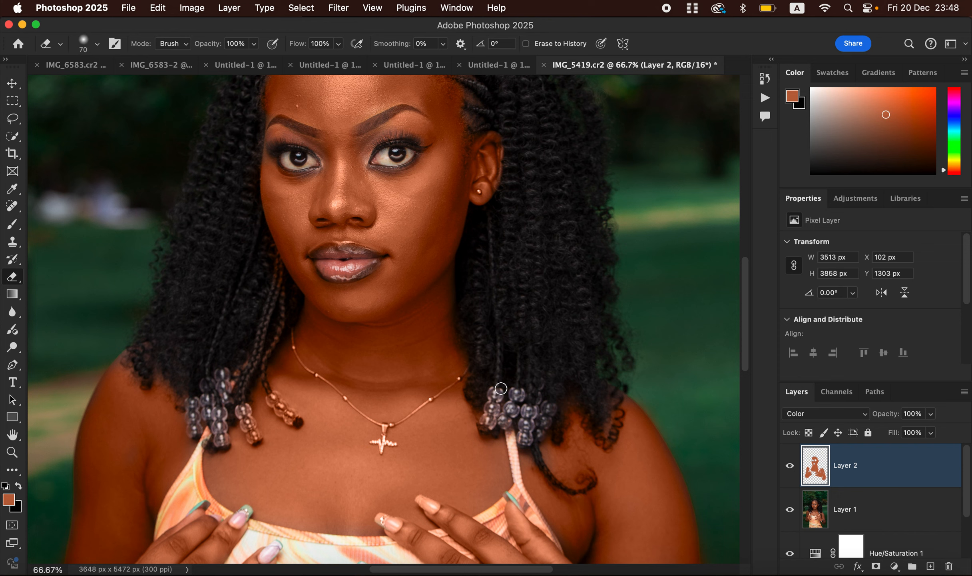
key(bracketright)
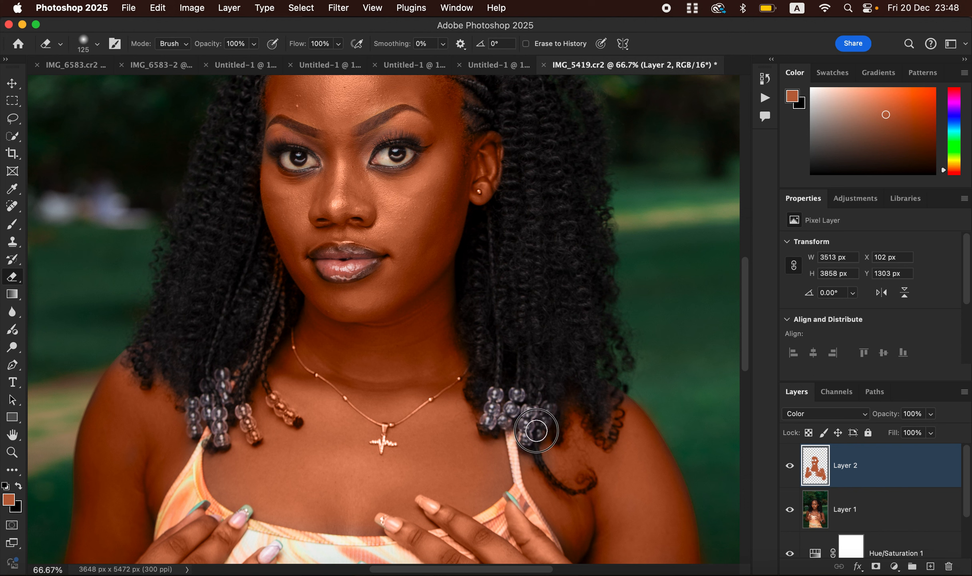
drag(550, 466, 569, 445)
drag(549, 403, 584, 412)
mouse_move(226, 397)
mouse_down()
mouse_move(251, 428)
mouse_move(248, 396)
mouse_move(267, 383)
mouse_move(285, 412)
mouse_move(263, 257)
mouse_move(282, 289)
mouse_move(226, 354)
mouse_move(218, 401)
mouse_move(249, 423)
mouse_move(232, 358)
mouse_up()
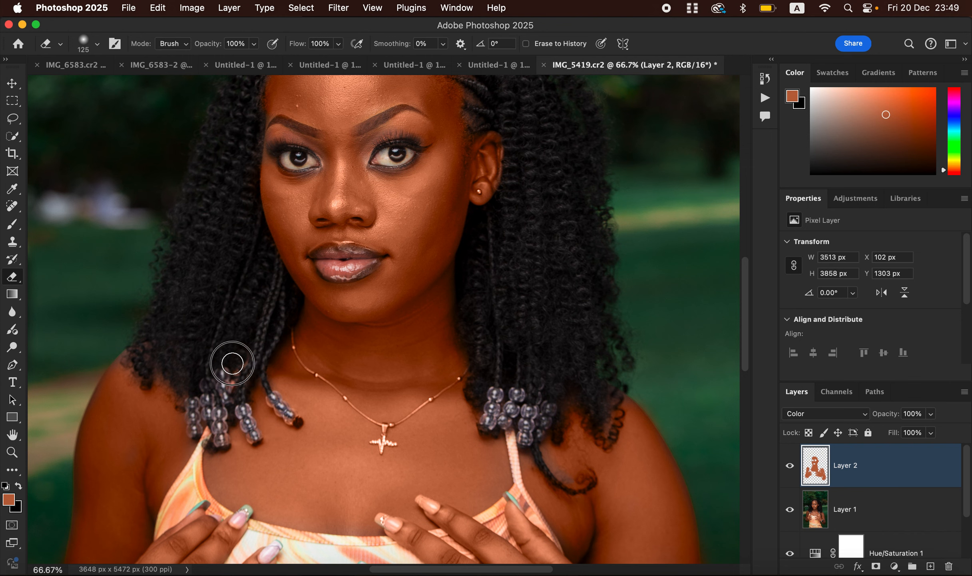
drag(489, 212, 479, 382)
drag(500, 289, 534, 85)
drag(459, 360, 462, 339)
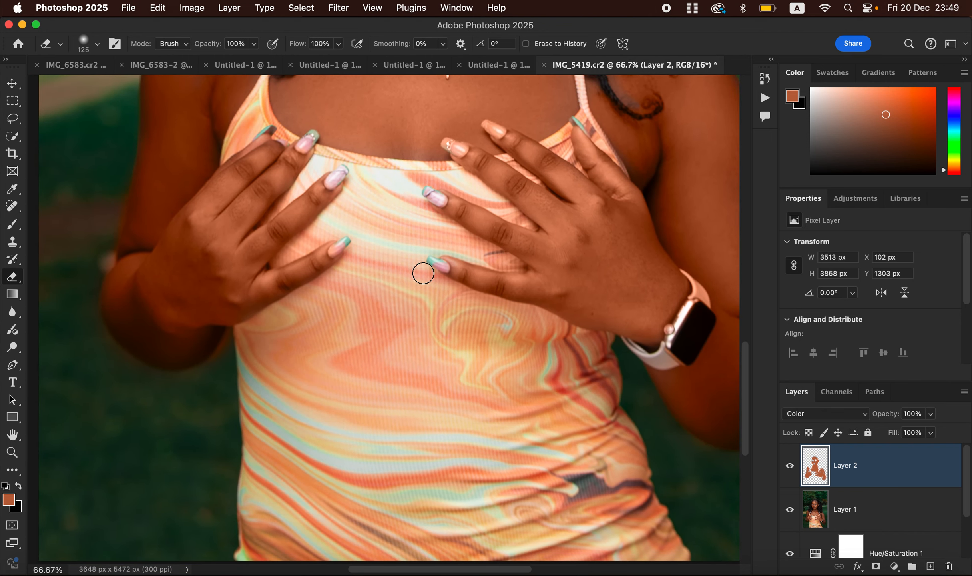
Erase the skin colour spill from the top, the nails and the arm edges against the background.
mouse_move(116, 193)
mouse_down()
mouse_move(123, 363)
mouse_move(193, 381)
mouse_move(238, 355)
mouse_move(225, 367)
mouse_move(228, 334)
mouse_move(210, 368)
mouse_move(223, 351)
mouse_move(190, 380)
mouse_move(166, 380)
mouse_up()
drag(542, 297, 414, 346)
mouse_move(569, 344)
mouse_down()
mouse_move(569, 369)
mouse_move(569, 337)
mouse_move(557, 326)
mouse_move(566, 365)
mouse_move(571, 343)
mouse_move(551, 402)
mouse_move(573, 359)
mouse_move(563, 334)
mouse_move(569, 373)
mouse_move(567, 345)
mouse_up()
mouse_move(670, 306)
mouse_down()
mouse_move(687, 457)
mouse_move(675, 227)
mouse_up()
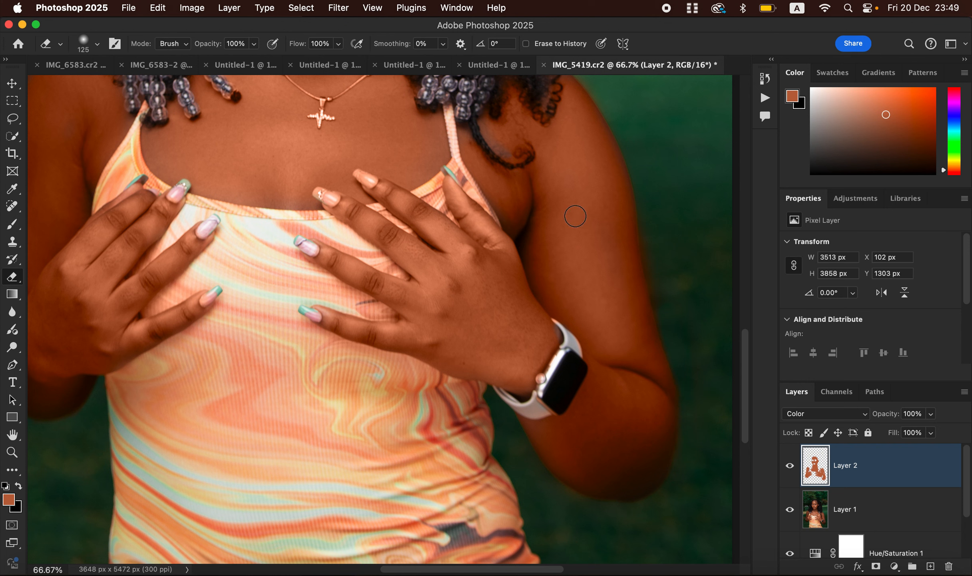
Switch back to the Brush and paint the skin colour over a spot on the upper chest.
key(b)
drag(499, 132, 497, 157)
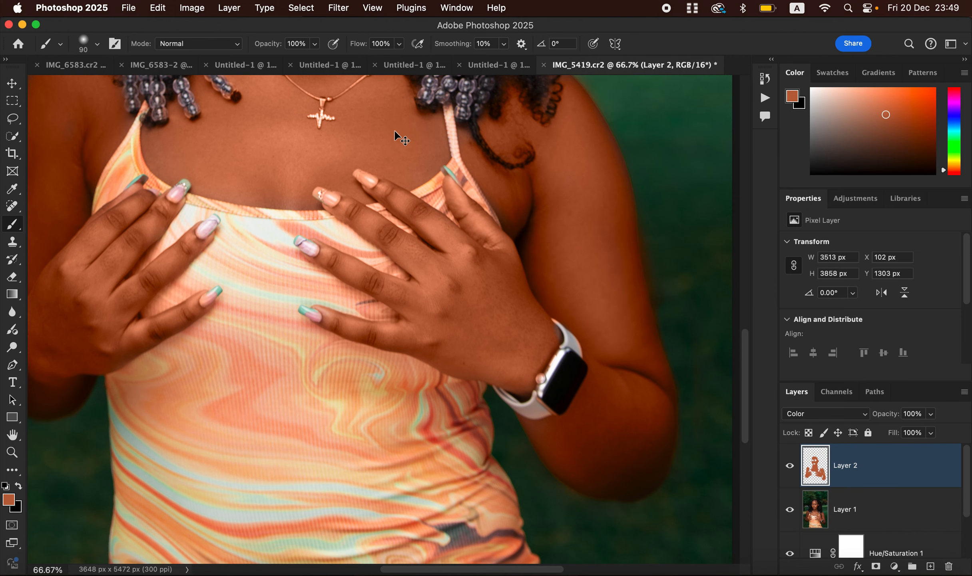
key(super+minus)
key(super+minus)
key(super+minus)
key(super+minus)
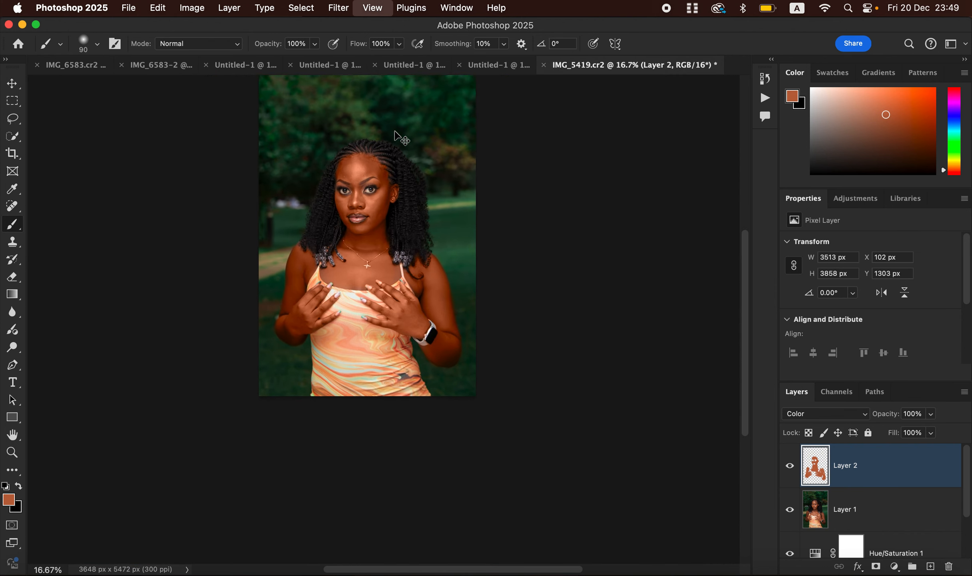
key(super+plus)
scroll(551, 352, up, 5)
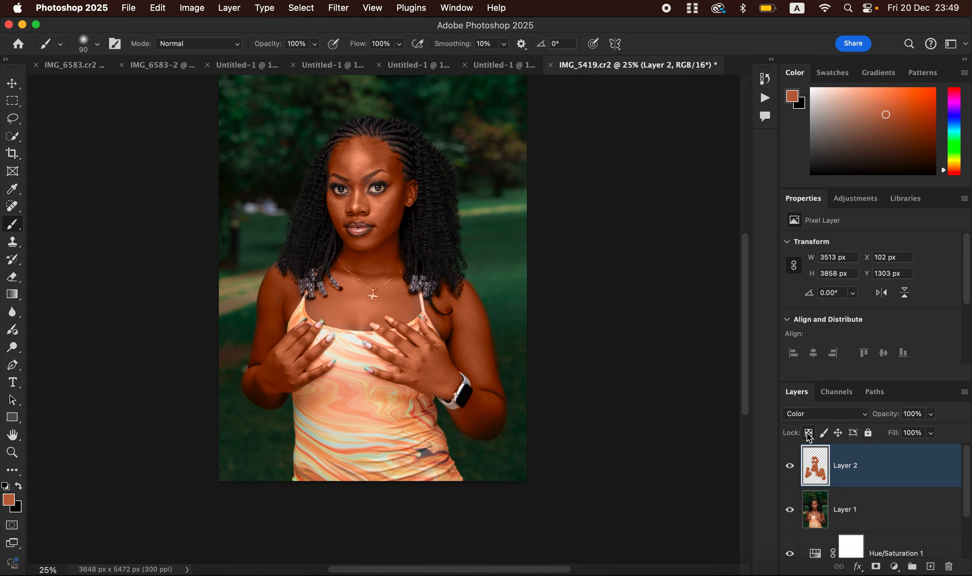
Lower the Color layer's opacity to about 51%.
click(928, 416)
drag(898, 431, 902, 432)
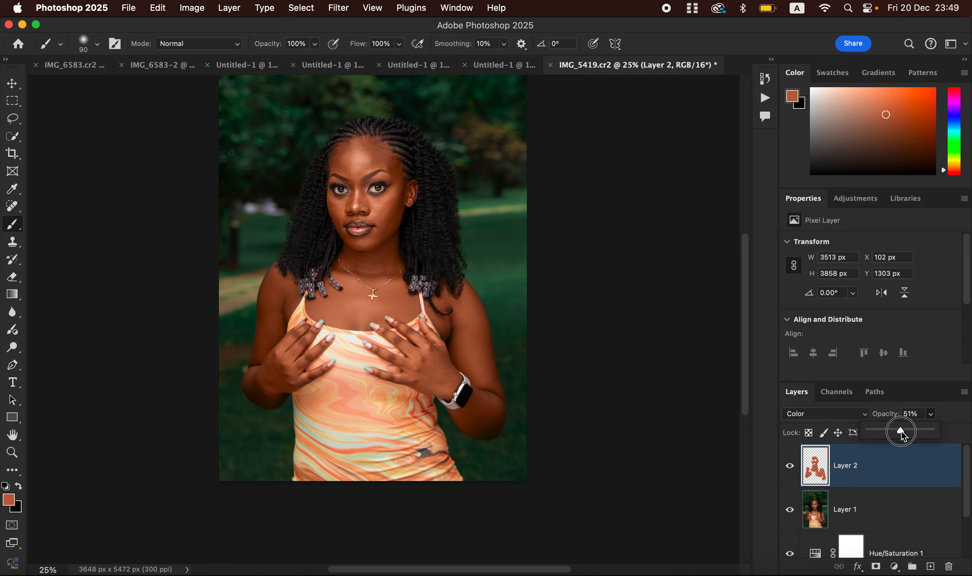
drag(908, 430, 907, 431)
Add a Hue/Saturation adjustment layer, select Reds, lower the Lightness slightly and toggle the layer to compare.
click(894, 569)
click(900, 417)
click(853, 270)
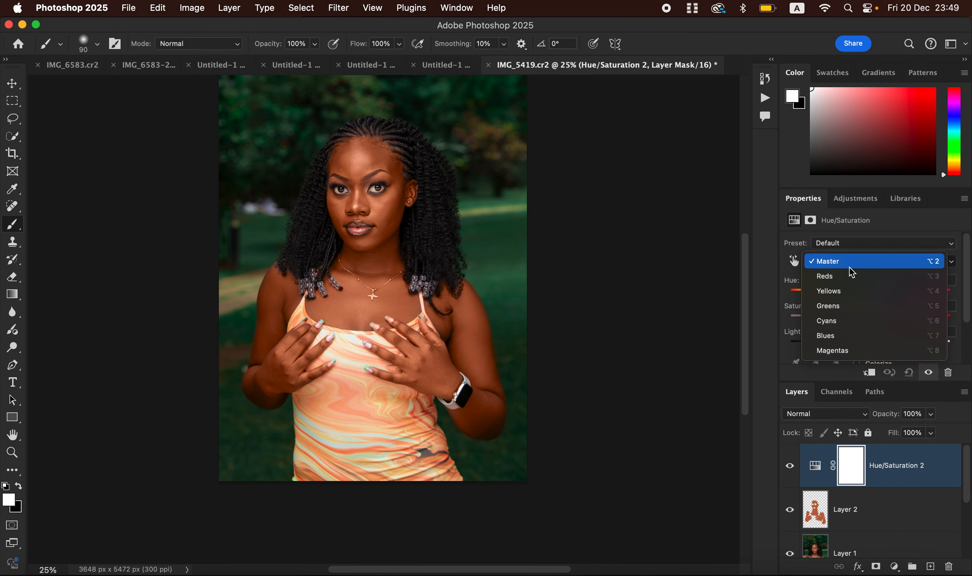
click(852, 278)
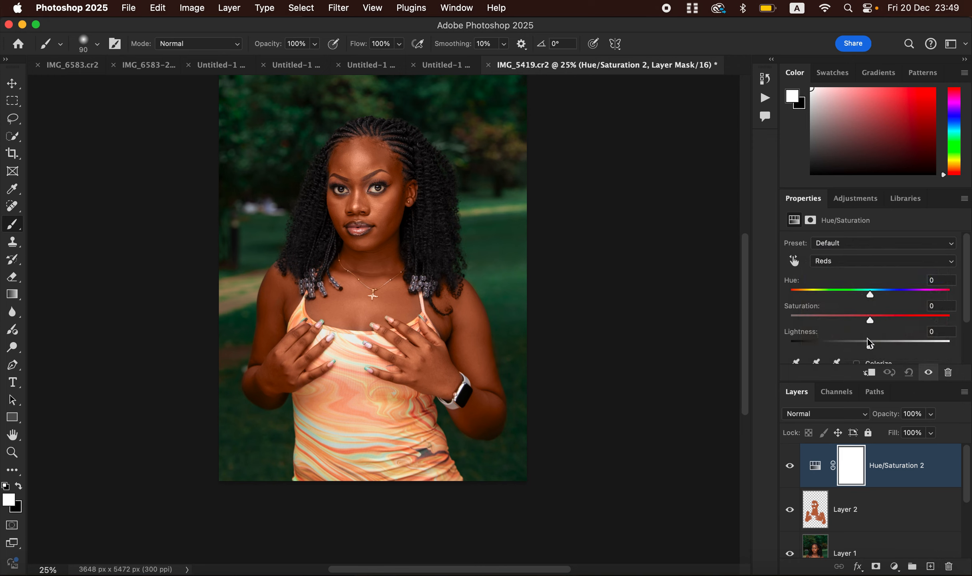
drag(871, 350, 863, 349)
click(791, 468)
click(791, 467)
click(792, 466)
Add a Black & White adjustment layer with Multiply blend mode and about 3% opacity.
click(895, 567)
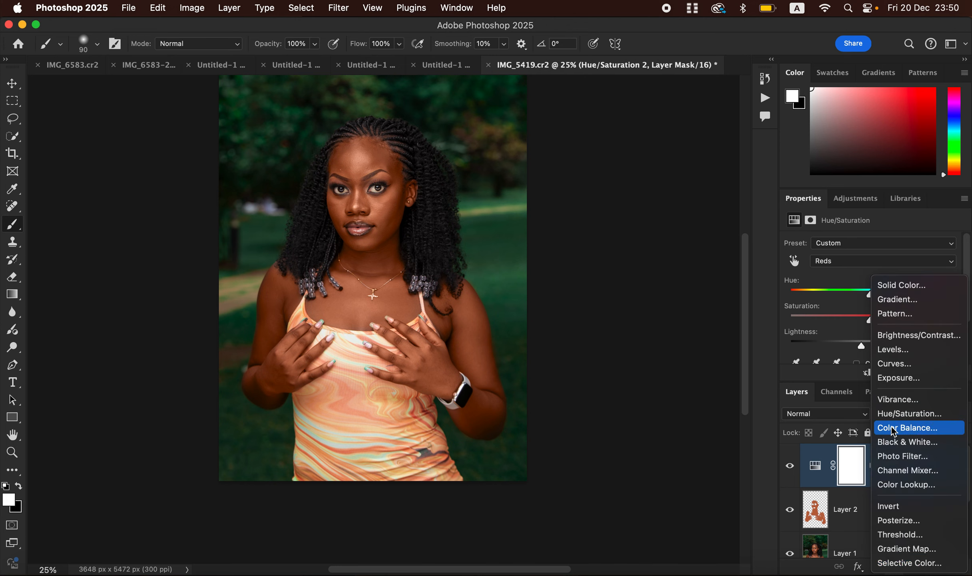
click(897, 441)
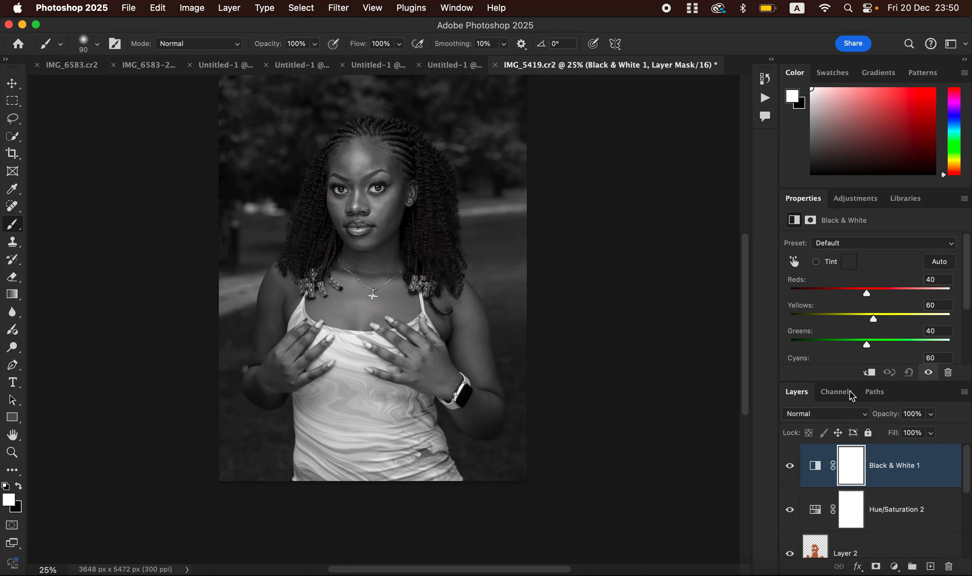
click(826, 413)
click(823, 465)
click(932, 415)
drag(931, 431, 870, 438)
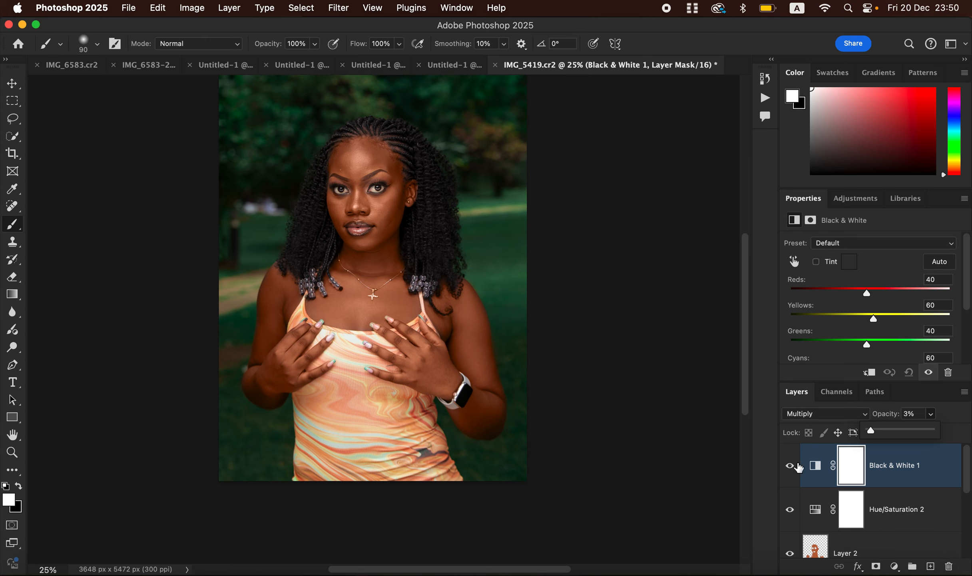
Add a Selective Color adjustment layer and set Cyan in the Blacks to +3%.
click(894, 567)
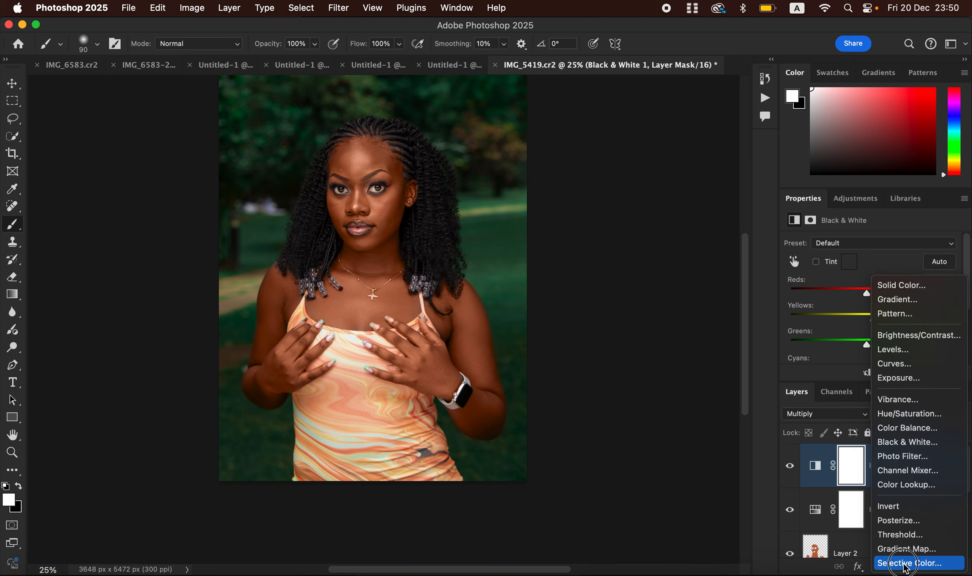
click(836, 557)
click(843, 258)
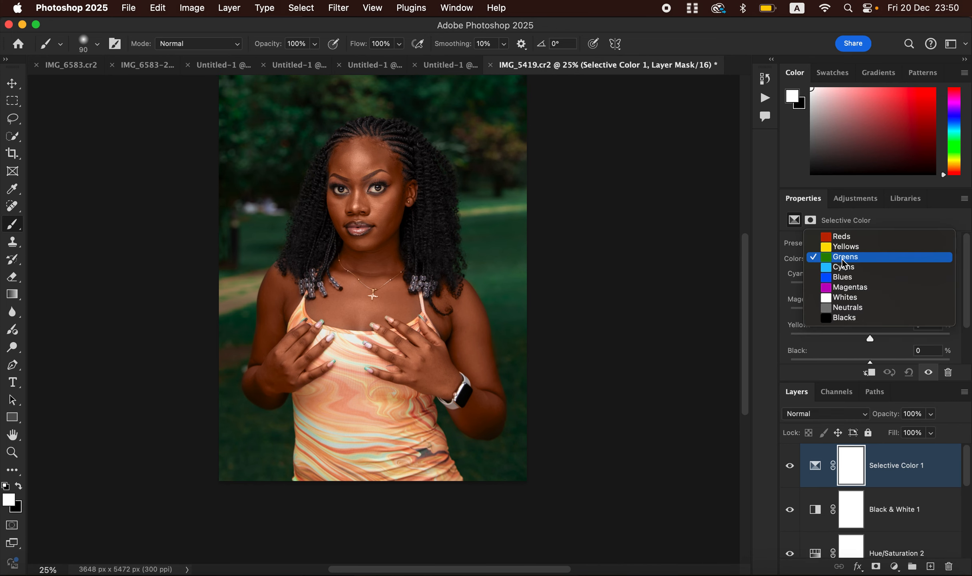
click(848, 320)
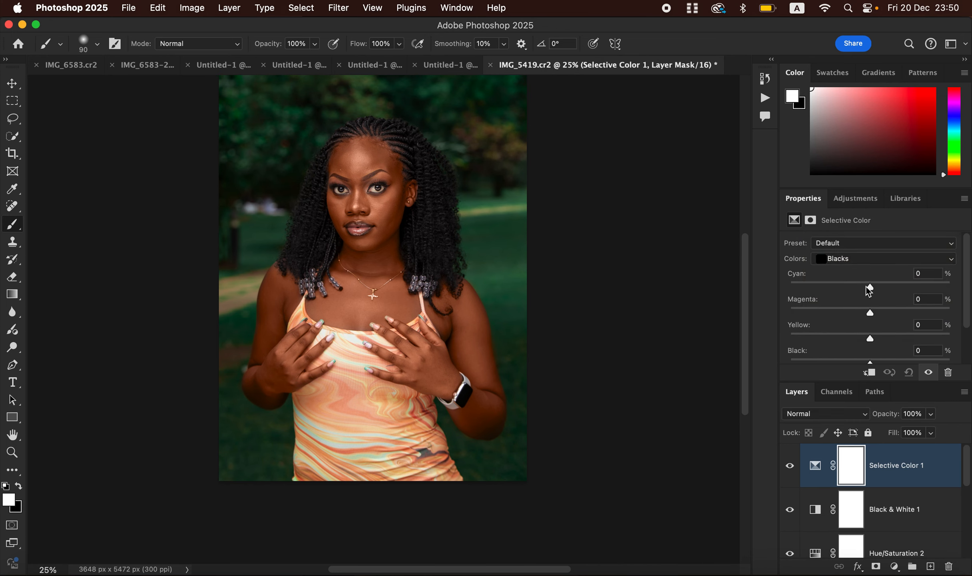
drag(871, 287, 874, 293)
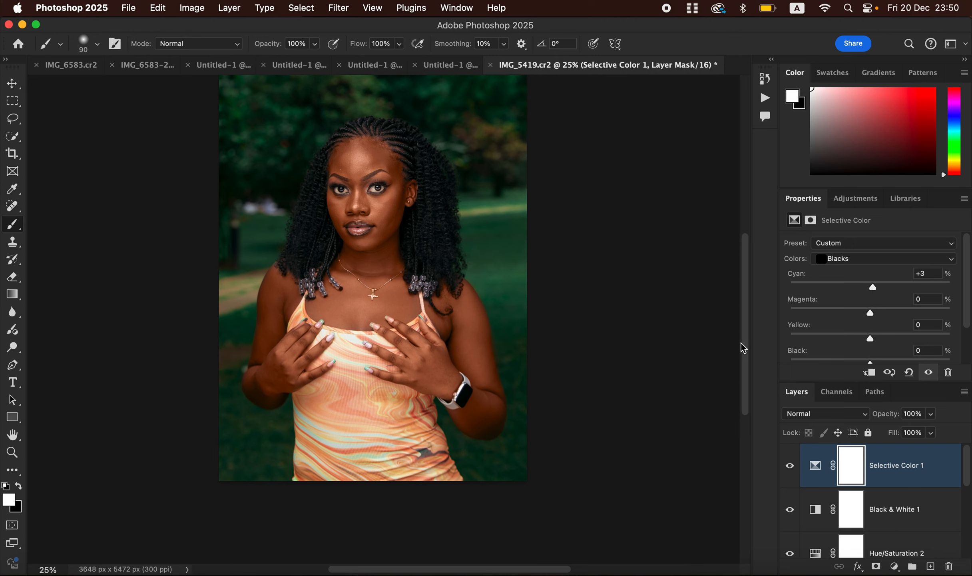